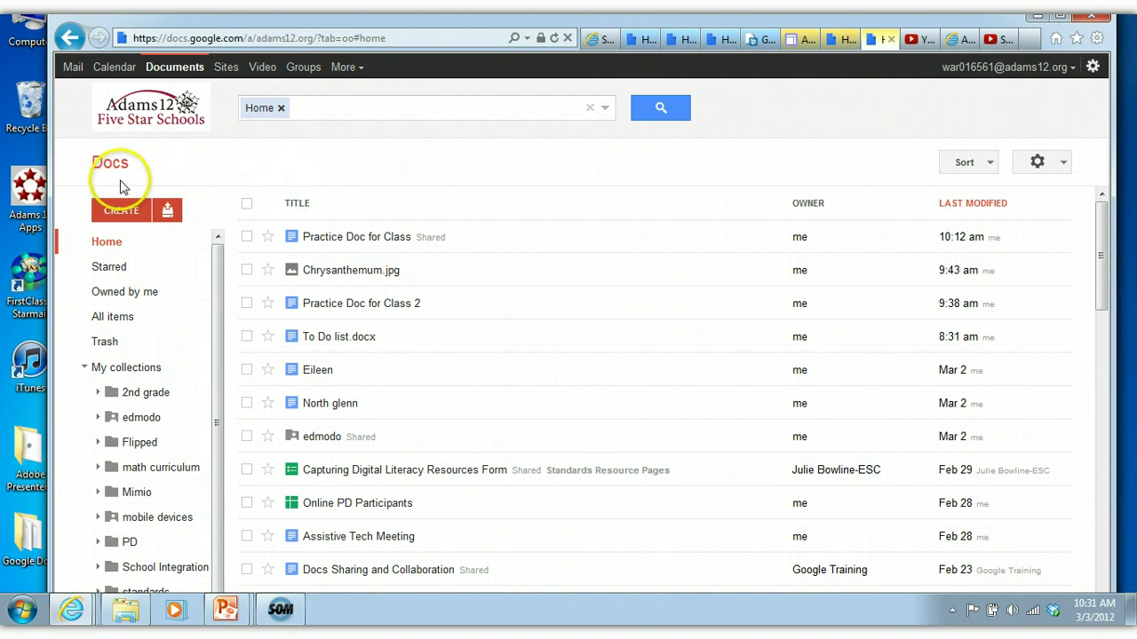
Step: Start submitting "Practice Doc for Class" to the template gallery
{"action": "left_click", "coordinate": [248, 238]}
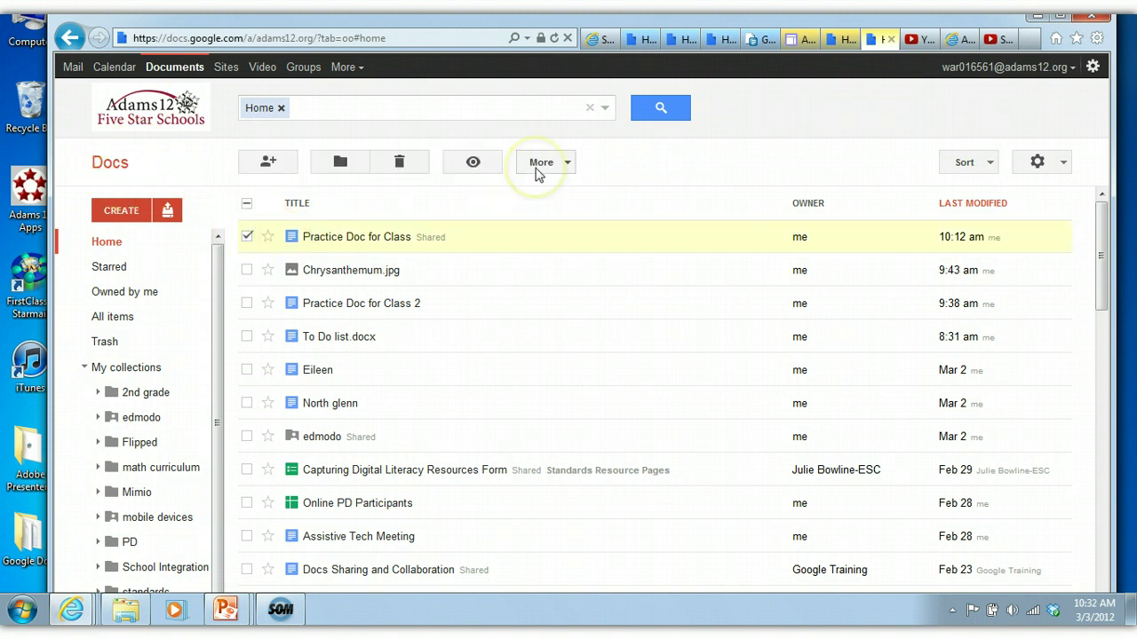
{"action": "left_click", "coordinate": [536, 169]}
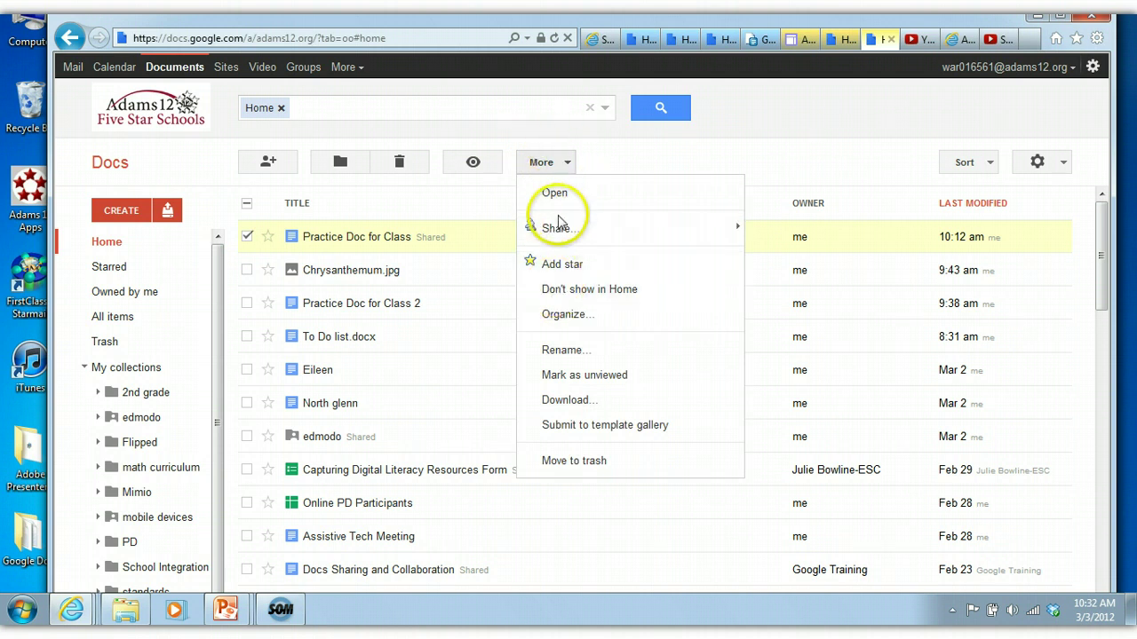
{"action": "mouse_move", "coordinate": [562, 237]}
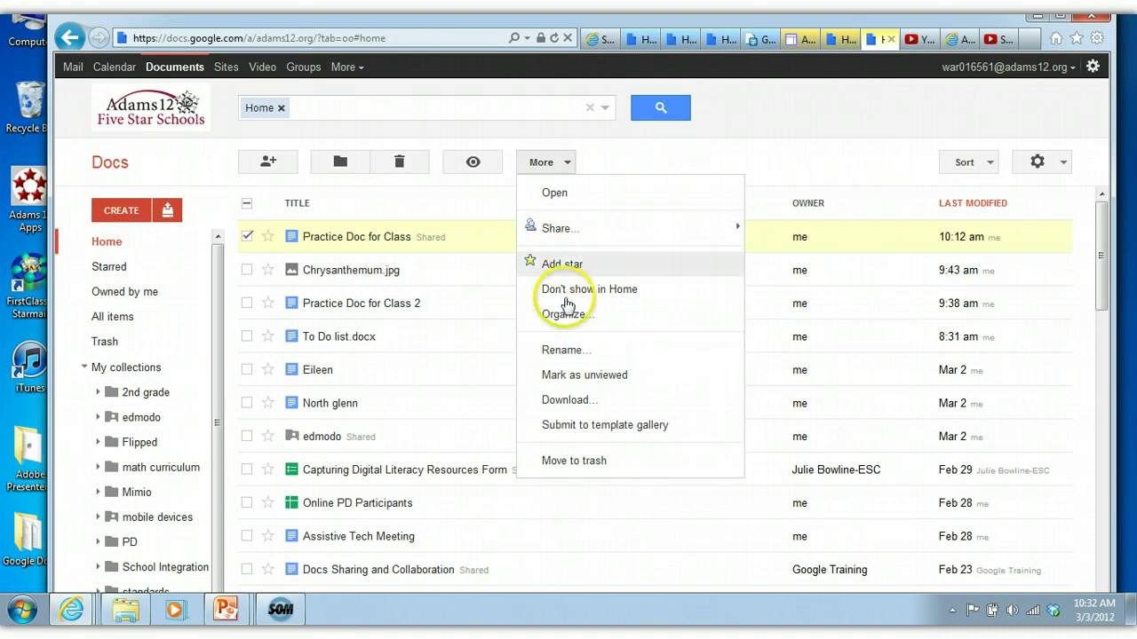
{"action": "left_click", "coordinate": [571, 426]}
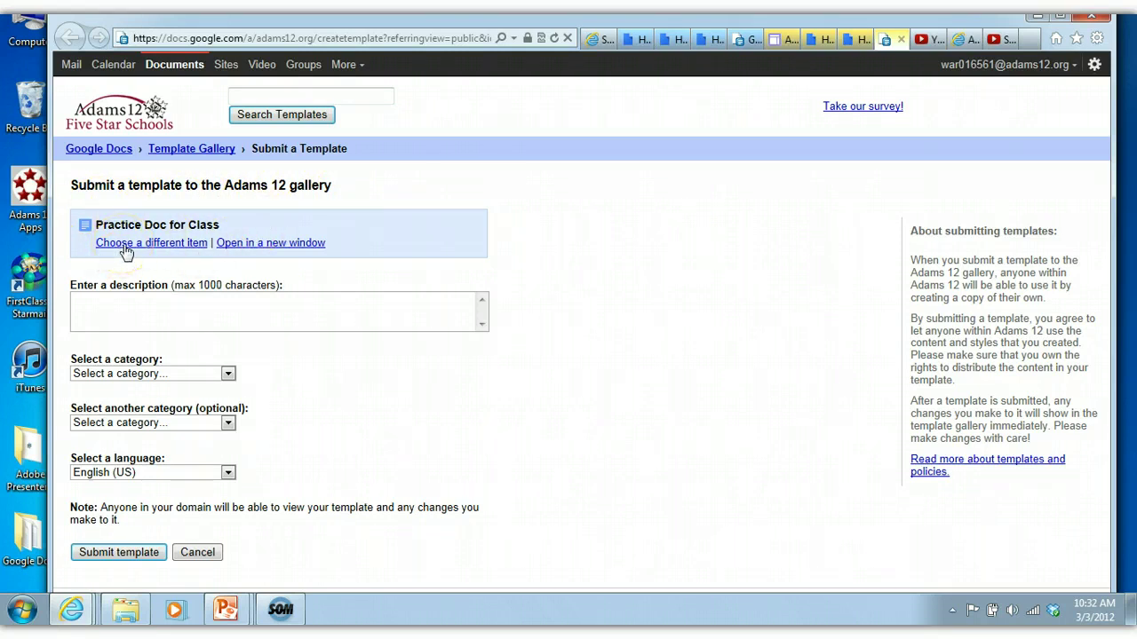
Step: Describe the template as "Practice Guide", set its category to Business Forms and submit it
{"action": "left_click", "coordinate": [86, 305]}
{"action": "type", "text": "Practice Guide"}
{"action": "left_click", "coordinate": [222, 374]}
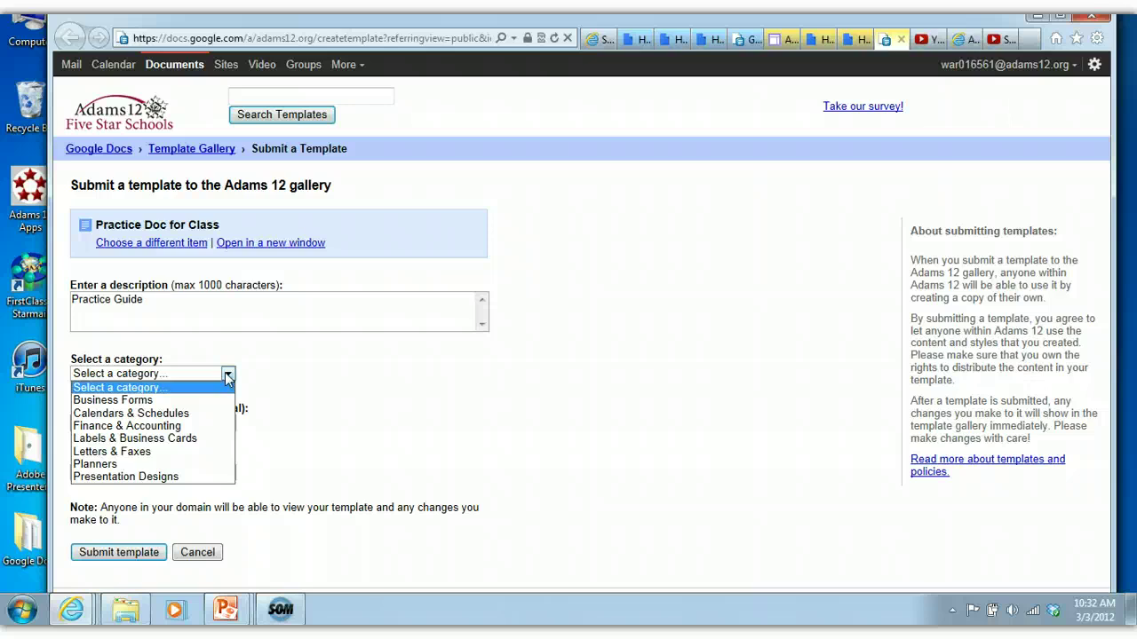
{"action": "left_click", "coordinate": [199, 399]}
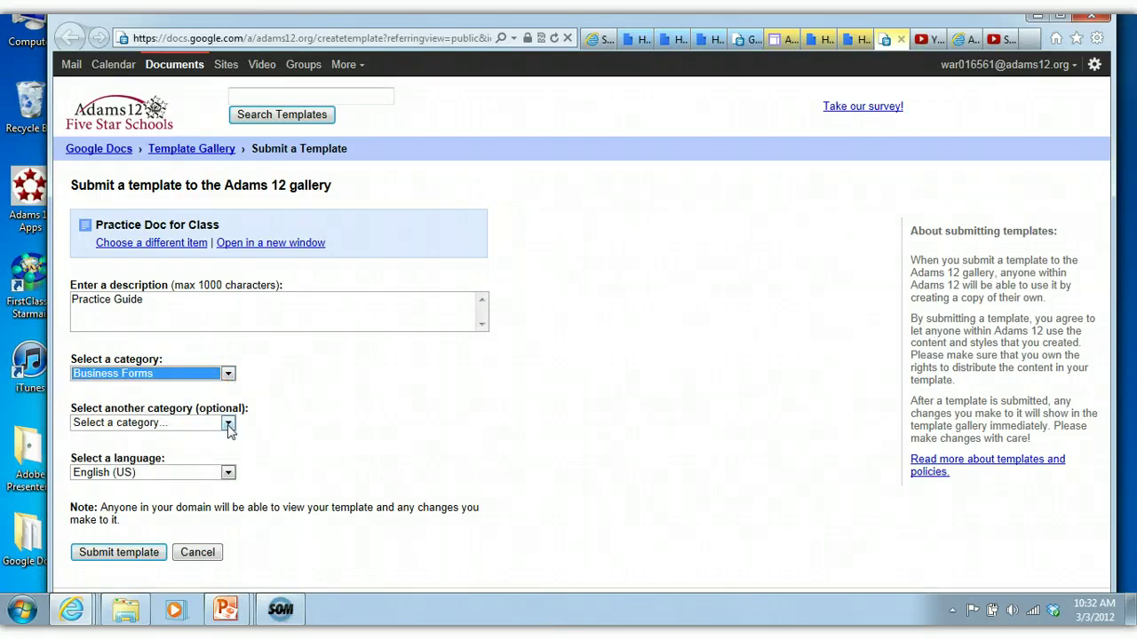
{"action": "left_click", "coordinate": [227, 473]}
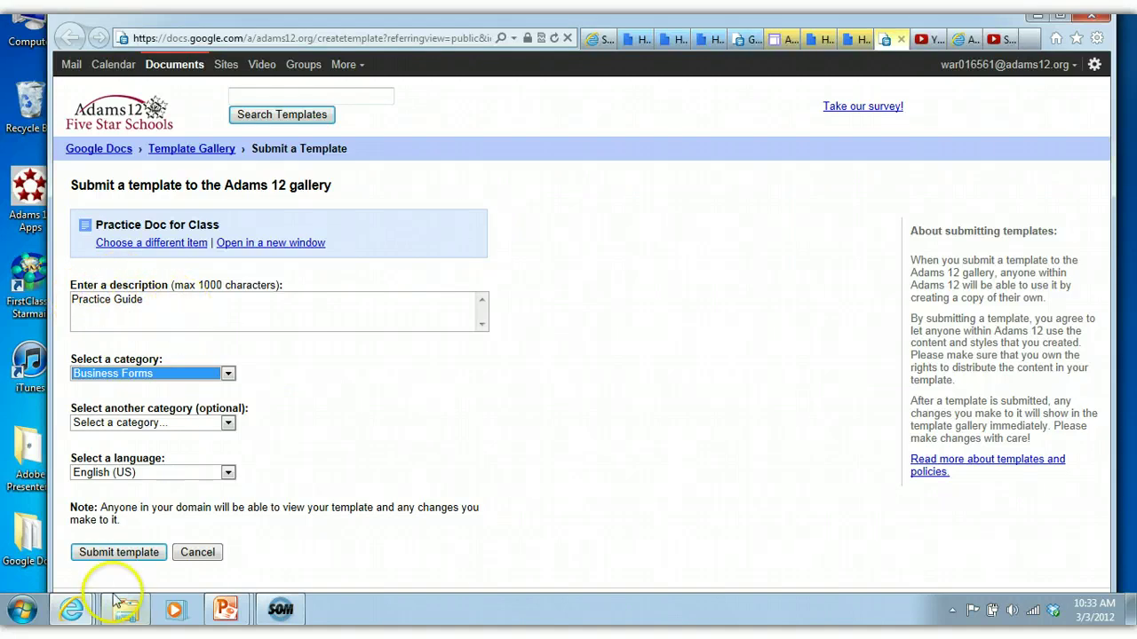
{"action": "left_click", "coordinate": [118, 552]}
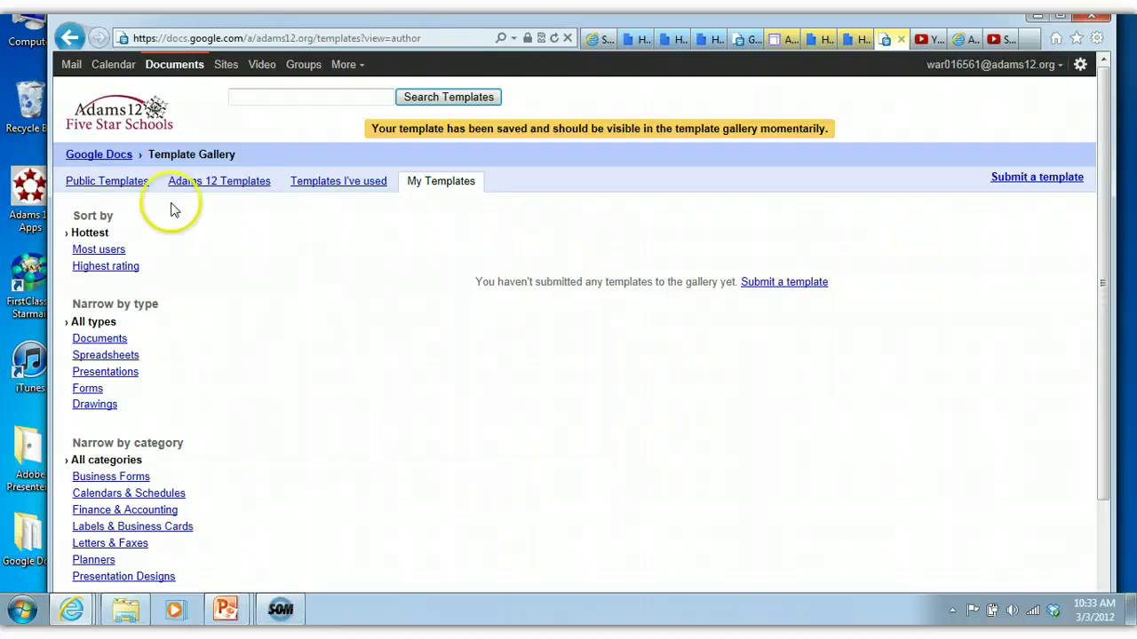
Step: Return to the documents list and open the template gallery for creating a file from a template
{"action": "left_click", "coordinate": [175, 69]}
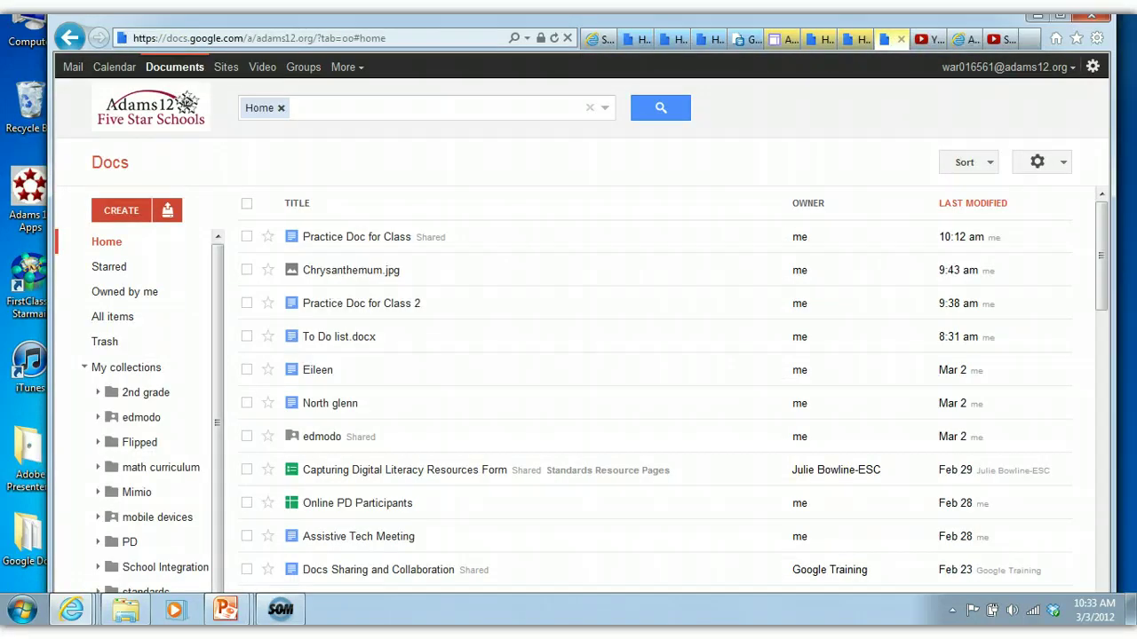
{"action": "left_click", "coordinate": [122, 210]}
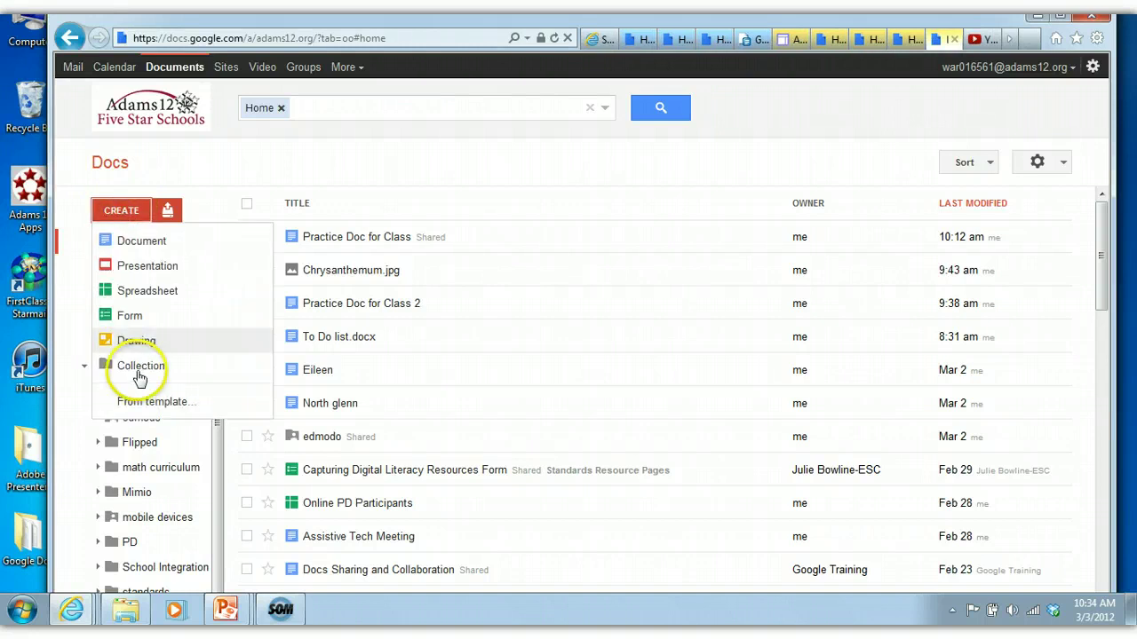
{"action": "left_click", "coordinate": [140, 402]}
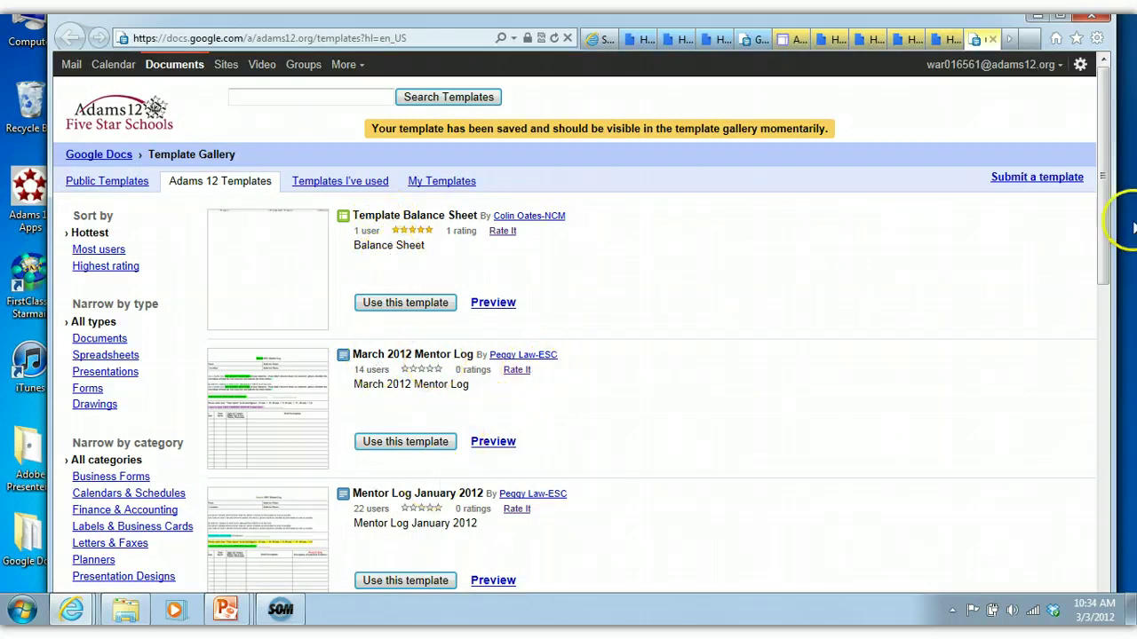
{"action": "left_click_drag", "start_coordinate": [1107, 198], "coordinate": [1108, 149]}
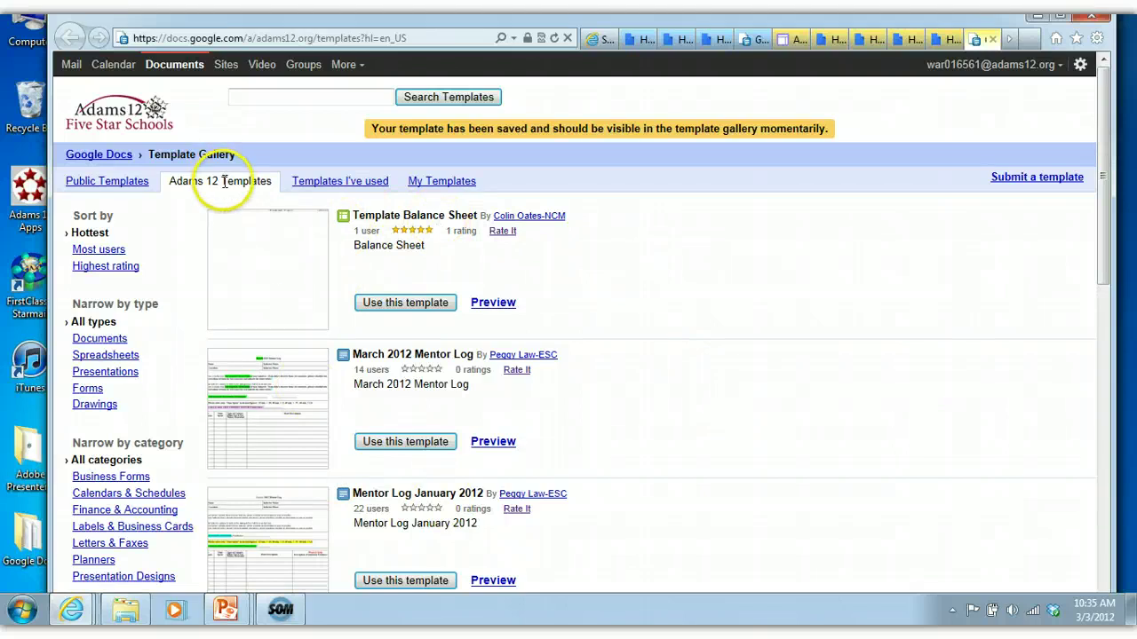
Step: Browse the public spreadsheet and presentation templates, the Adams 12 templates and the account's own submitted templates
{"action": "left_click", "coordinate": [124, 190]}
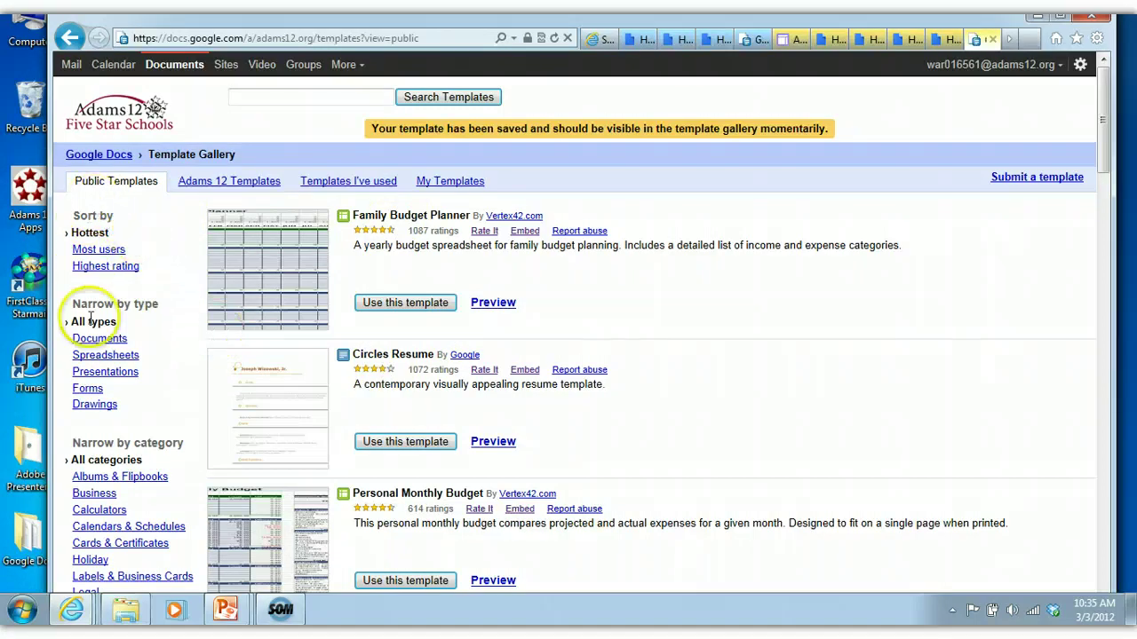
{"action": "left_click", "coordinate": [97, 357]}
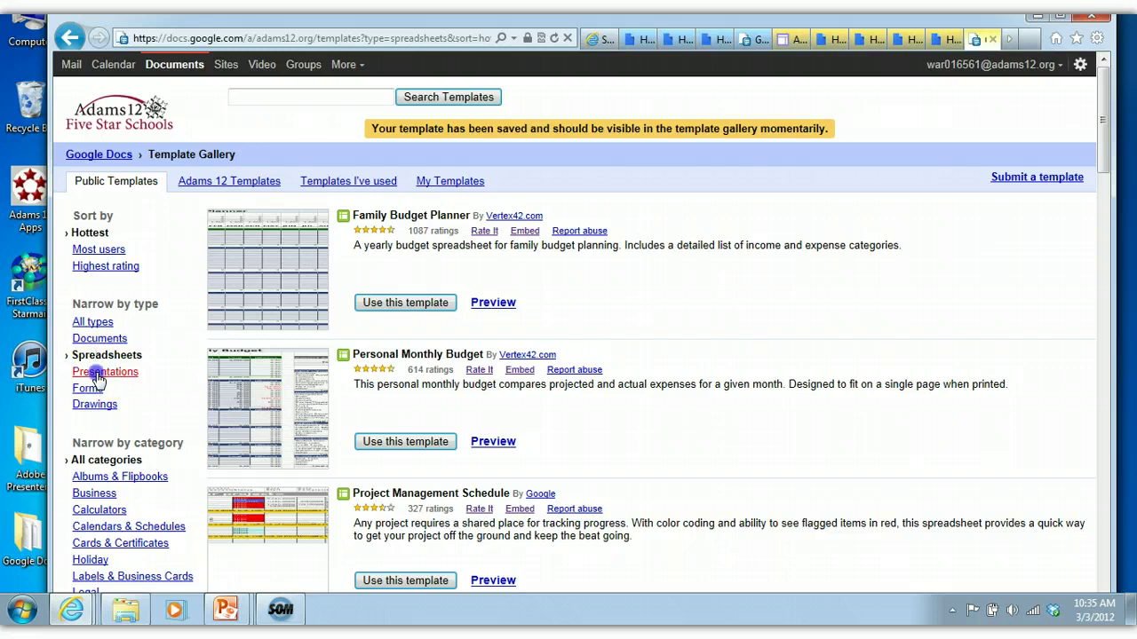
{"action": "left_click", "coordinate": [99, 378]}
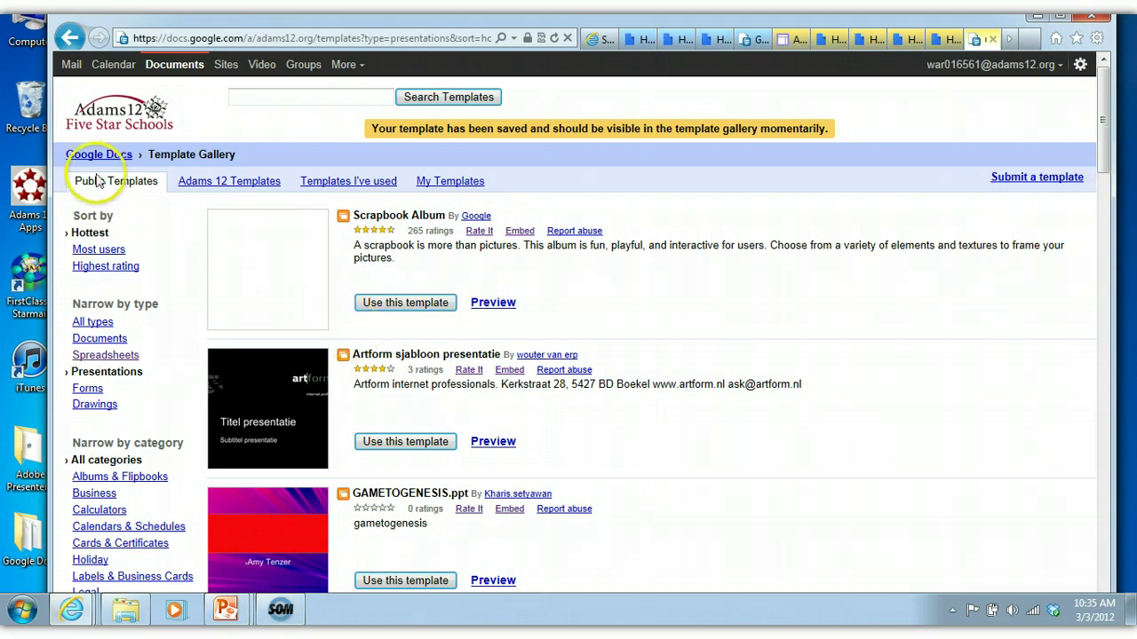
{"action": "left_click", "coordinate": [248, 184]}
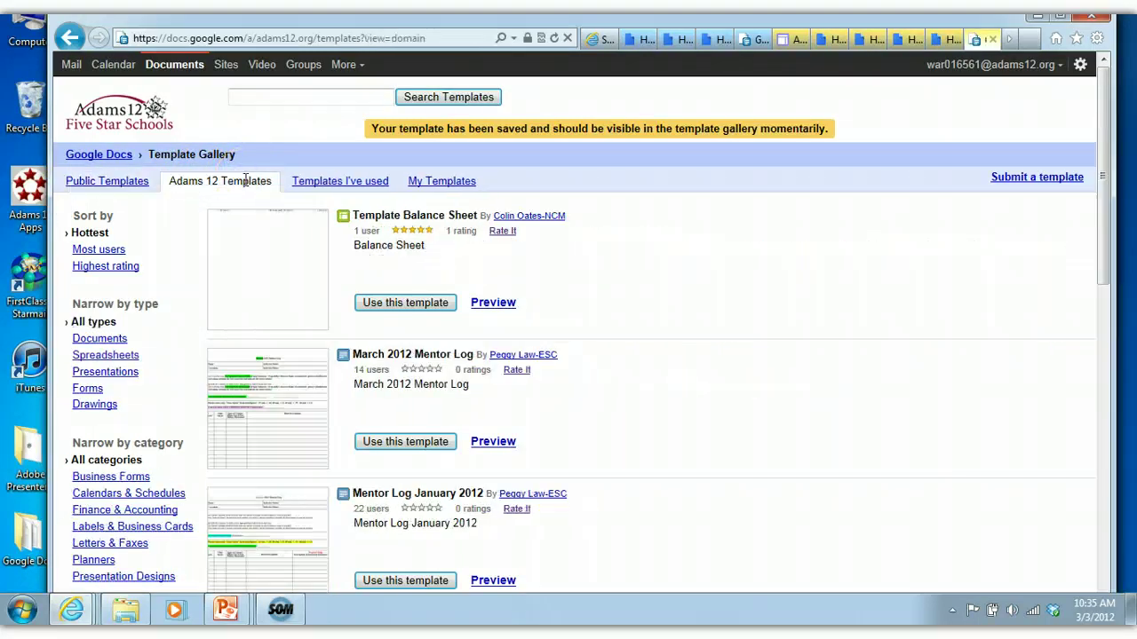
{"action": "left_click", "coordinate": [436, 182]}
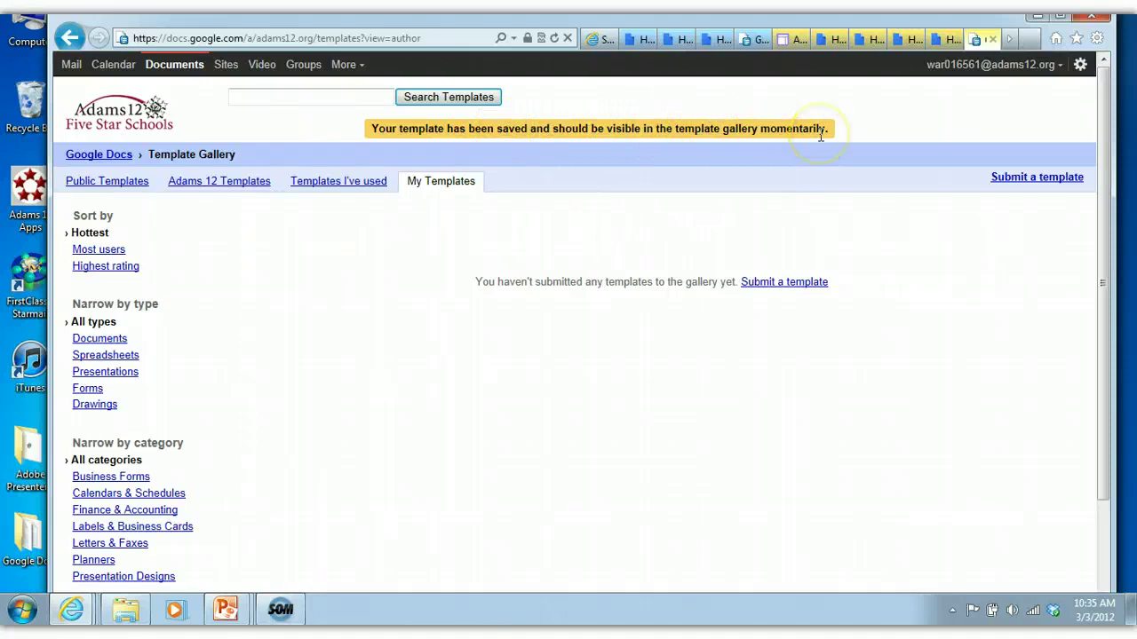
Step: Start a new template submission with "To Do list.docx" as the file and cancel it
{"action": "left_click", "coordinate": [1018, 180]}
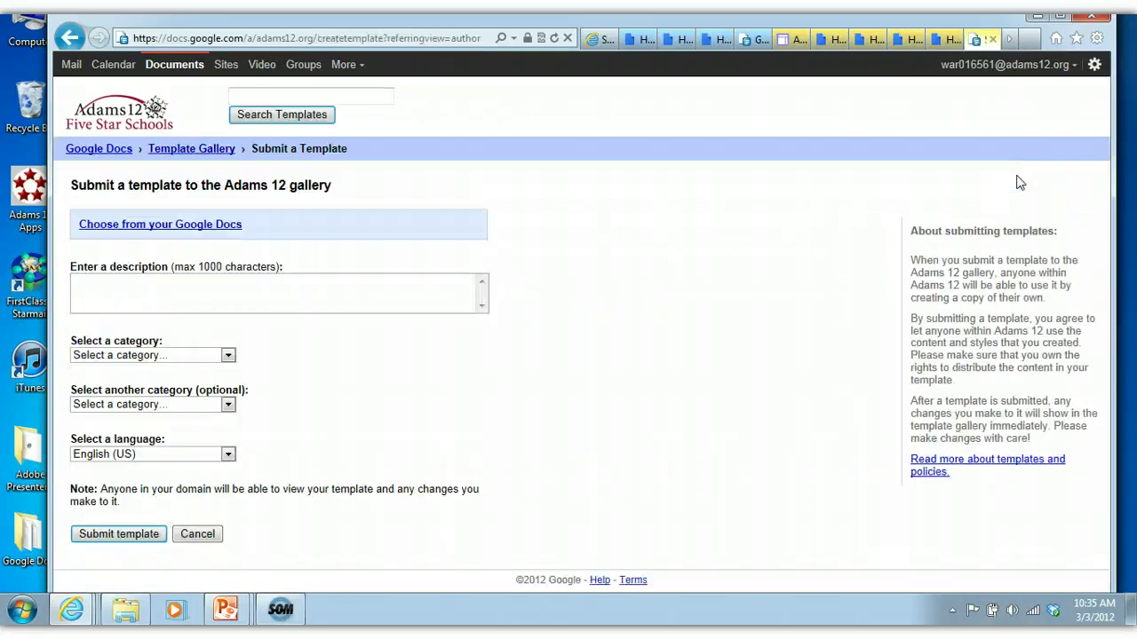
{"action": "left_click", "coordinate": [147, 228]}
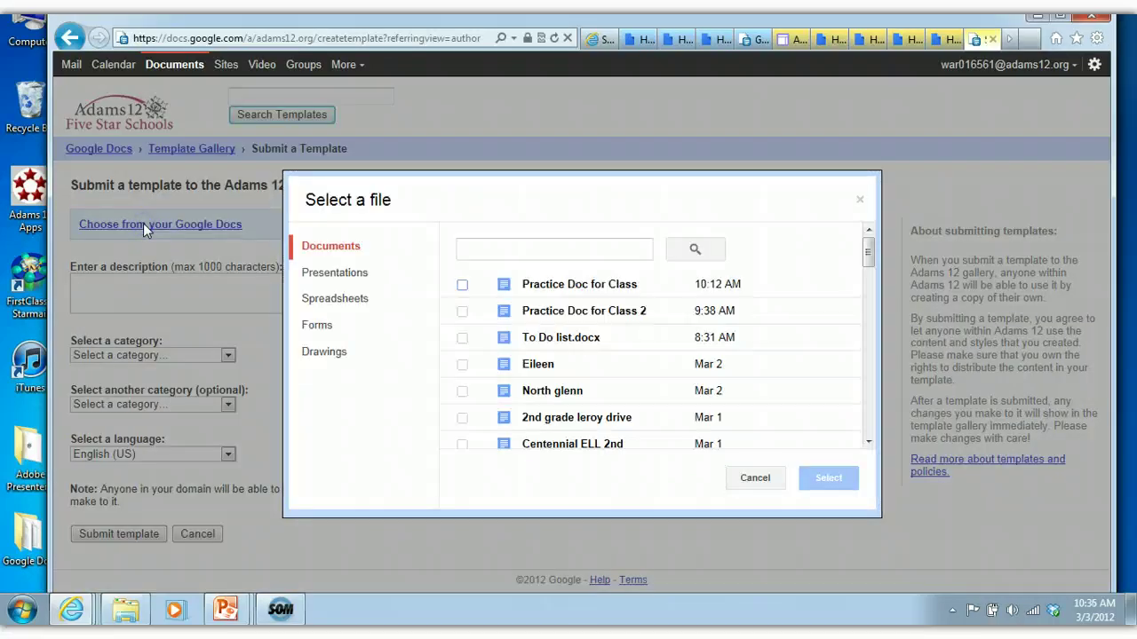
{"action": "left_click", "coordinate": [462, 341]}
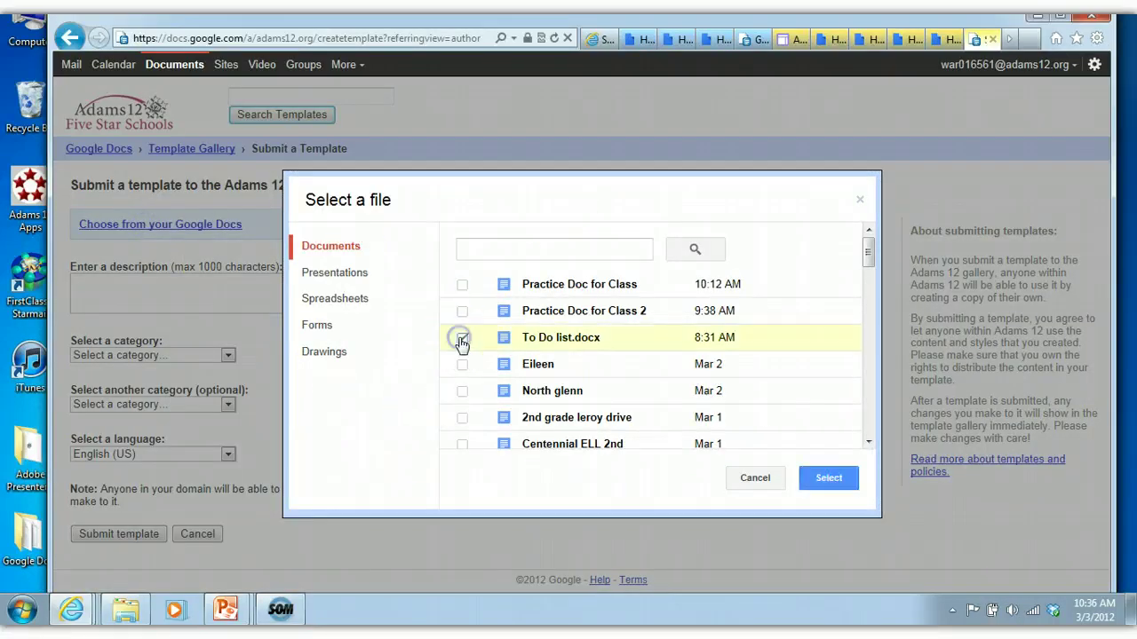
{"action": "left_click", "coordinate": [826, 479]}
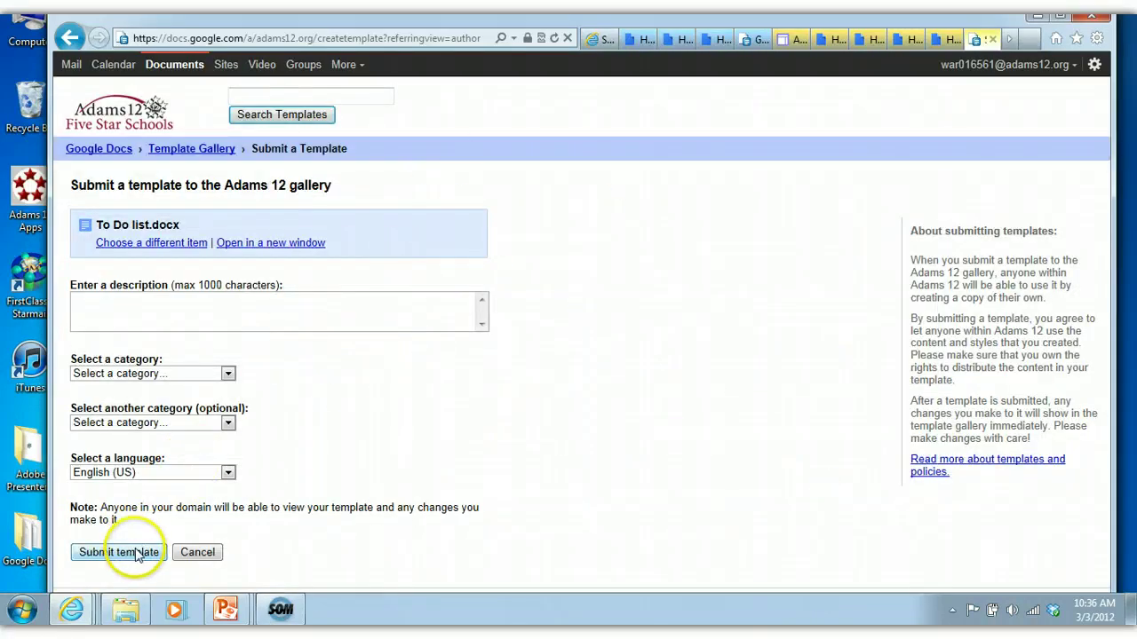
{"action": "left_click", "coordinate": [197, 553]}
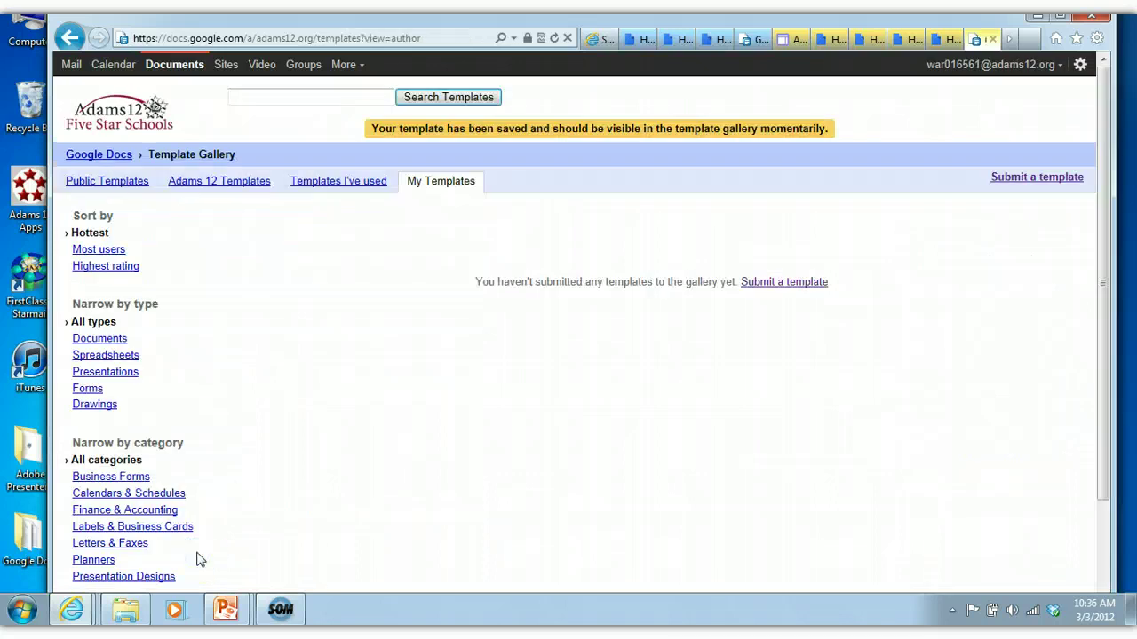
Step: Reopen the template gallery from the documents list and narrow the public templates to forms
{"action": "left_click", "coordinate": [92, 155]}
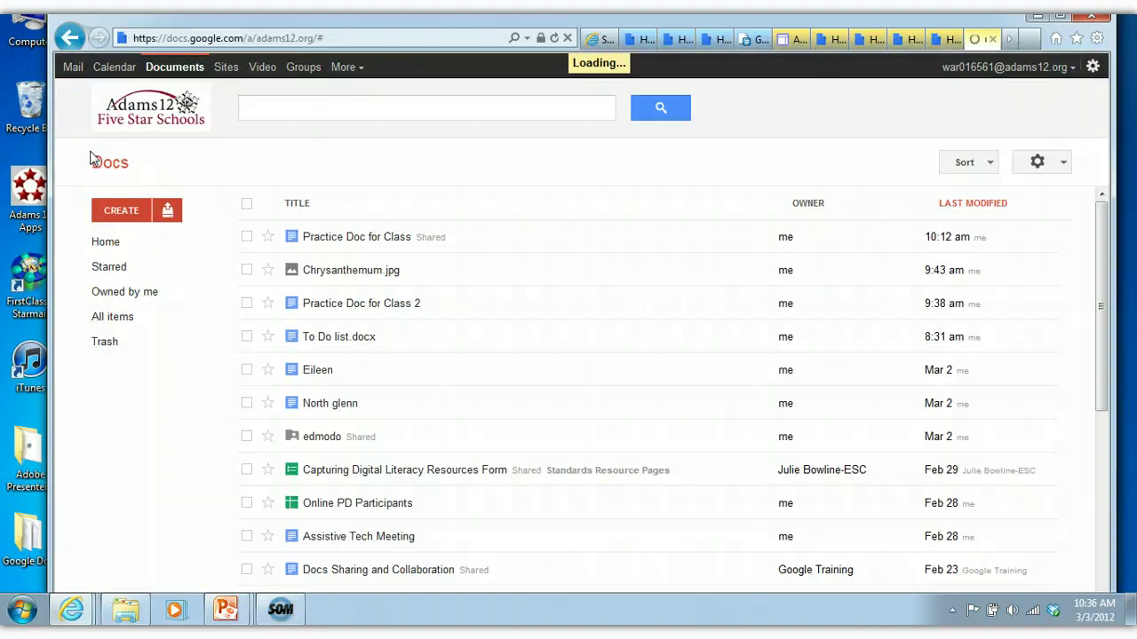
{"action": "left_click", "coordinate": [118, 214]}
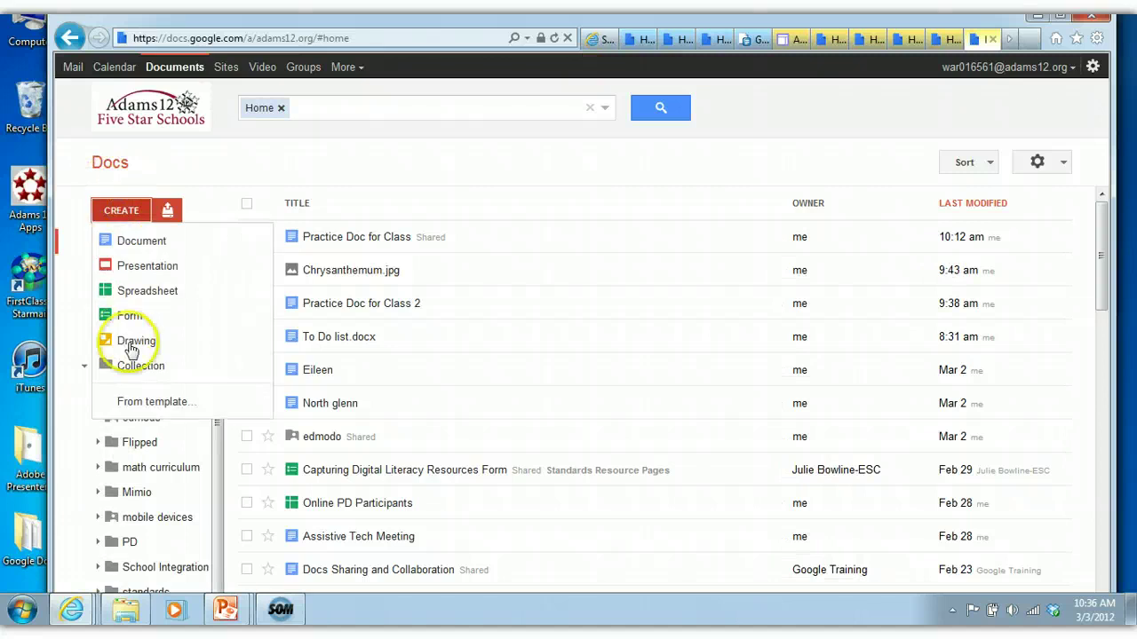
{"action": "left_click", "coordinate": [147, 404]}
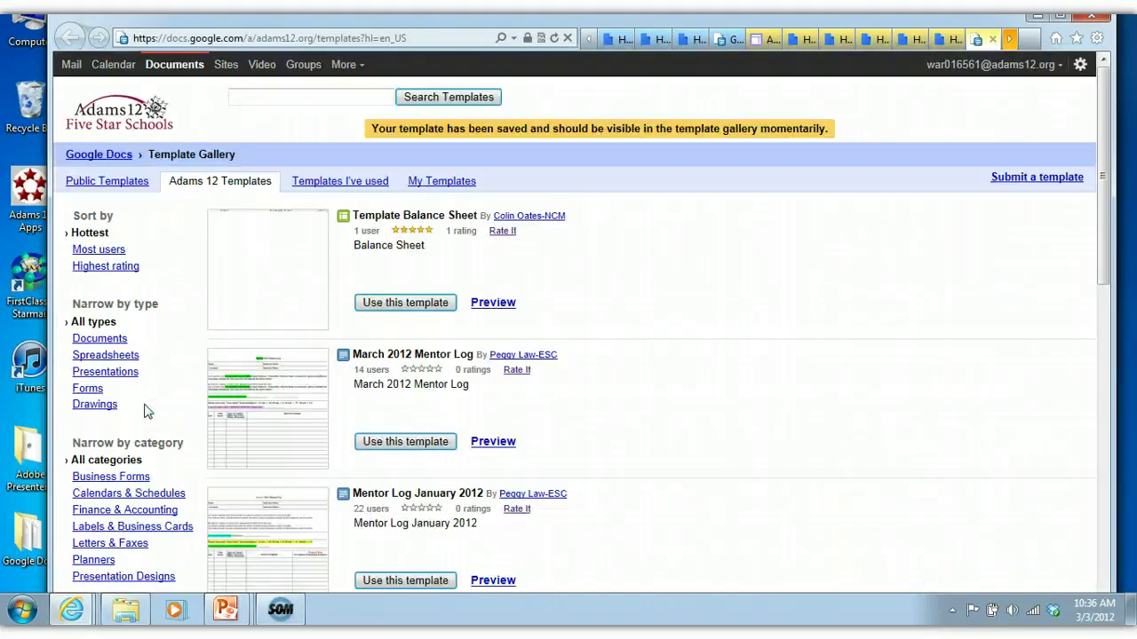
{"action": "left_click", "coordinate": [120, 181]}
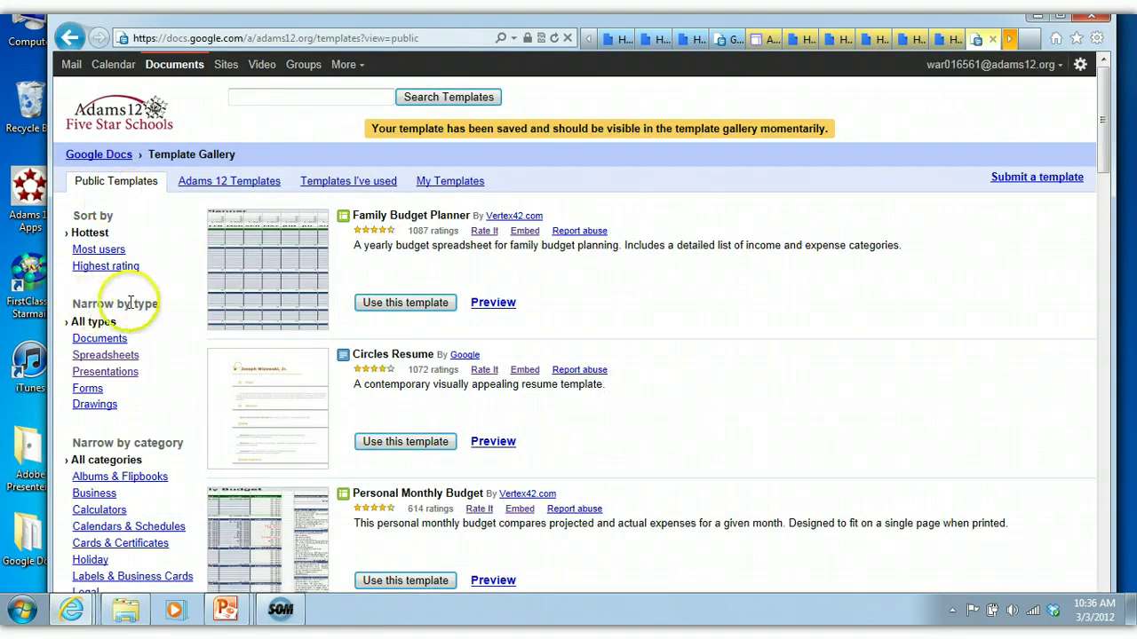
{"action": "left_click", "coordinate": [92, 392]}
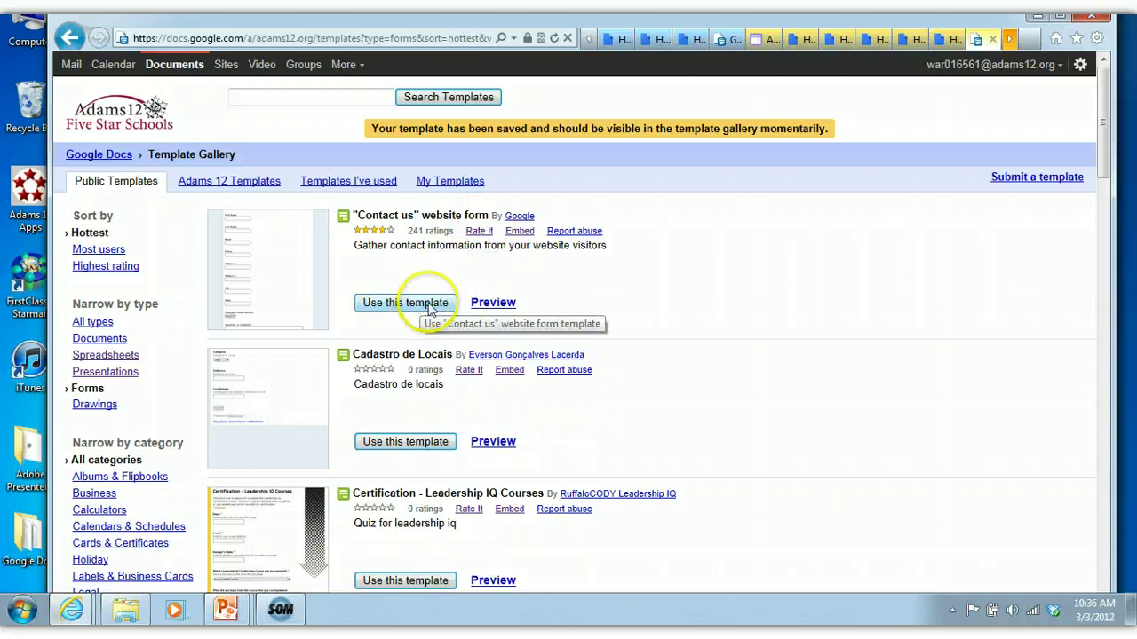
Step: Preview the "Contact us" website form template, create a form from it and return to the preview
{"action": "left_click", "coordinate": [492, 306]}
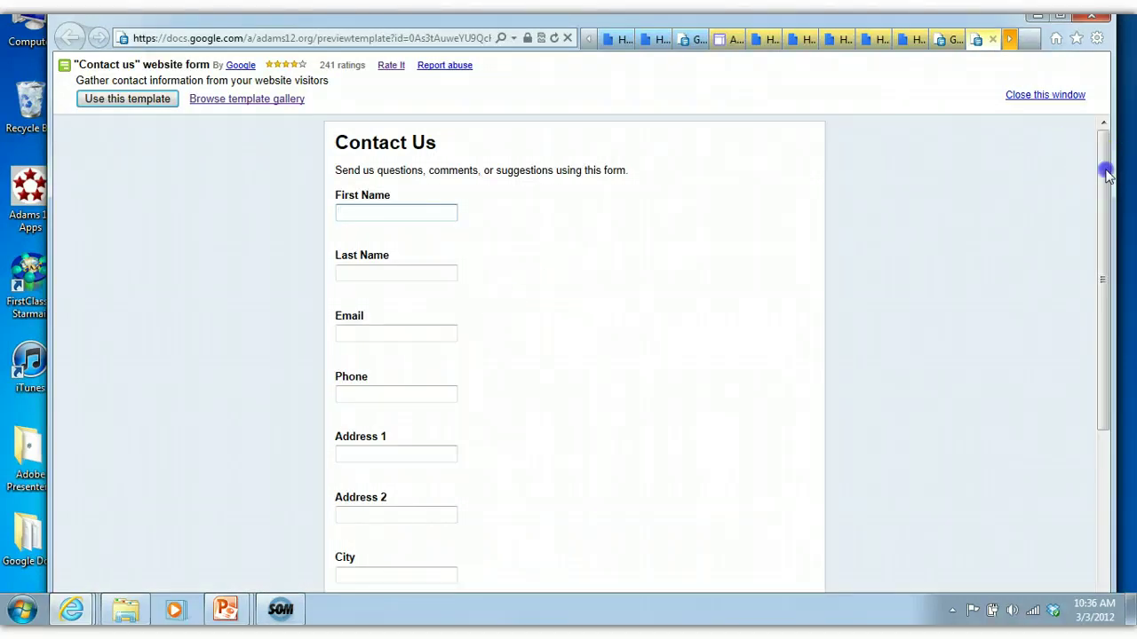
{"action": "left_click_drag", "start_coordinate": [1102, 171], "coordinate": [1075, 165]}
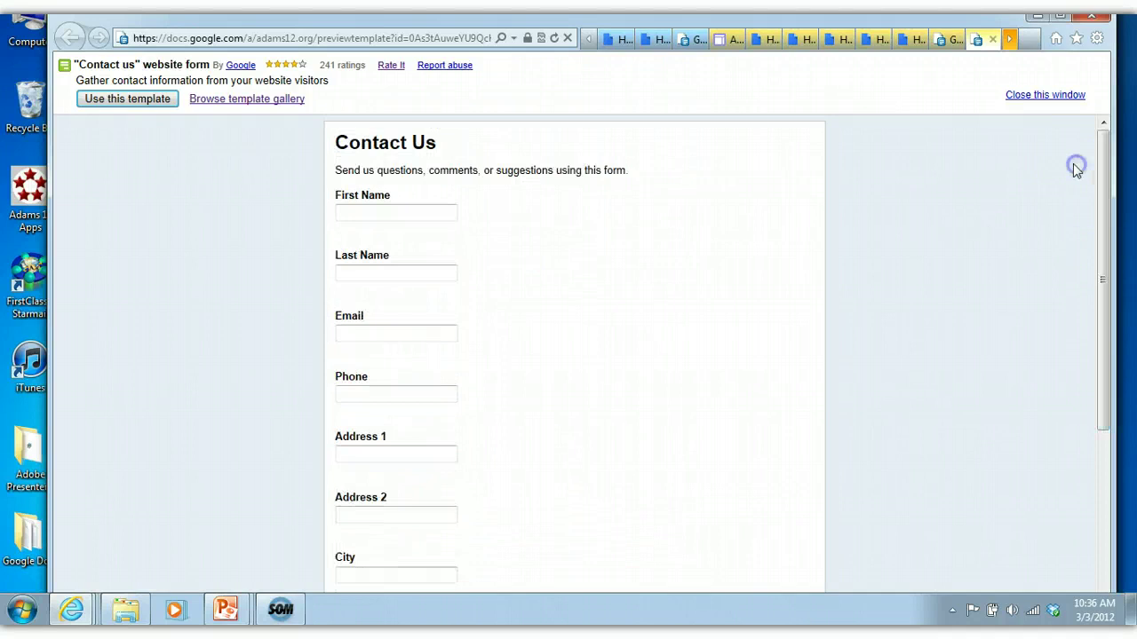
{"action": "left_click", "coordinate": [145, 101]}
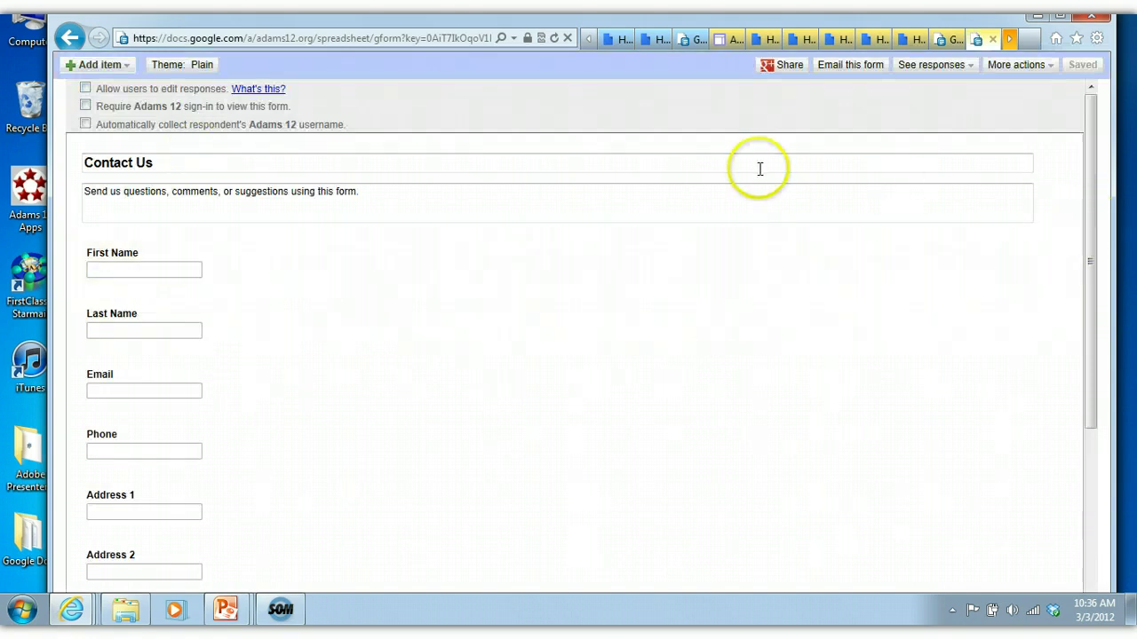
{"action": "left_click", "coordinate": [67, 39]}
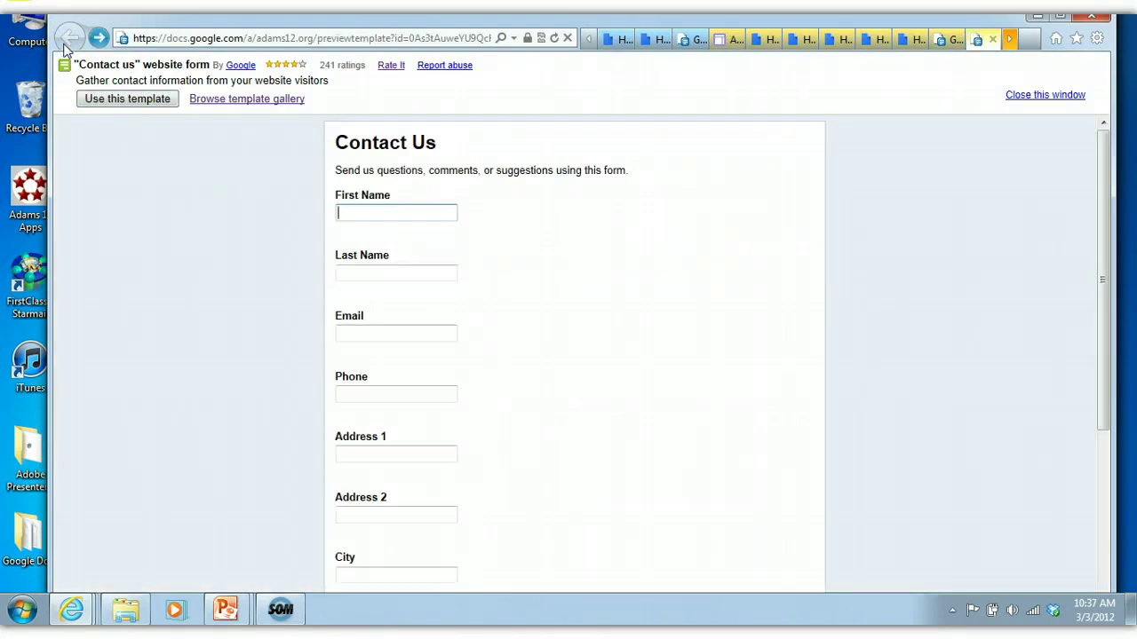
Step: Return to the template gallery and browse the public form templates in the Students & Teachers category
{"action": "left_click", "coordinate": [941, 39]}
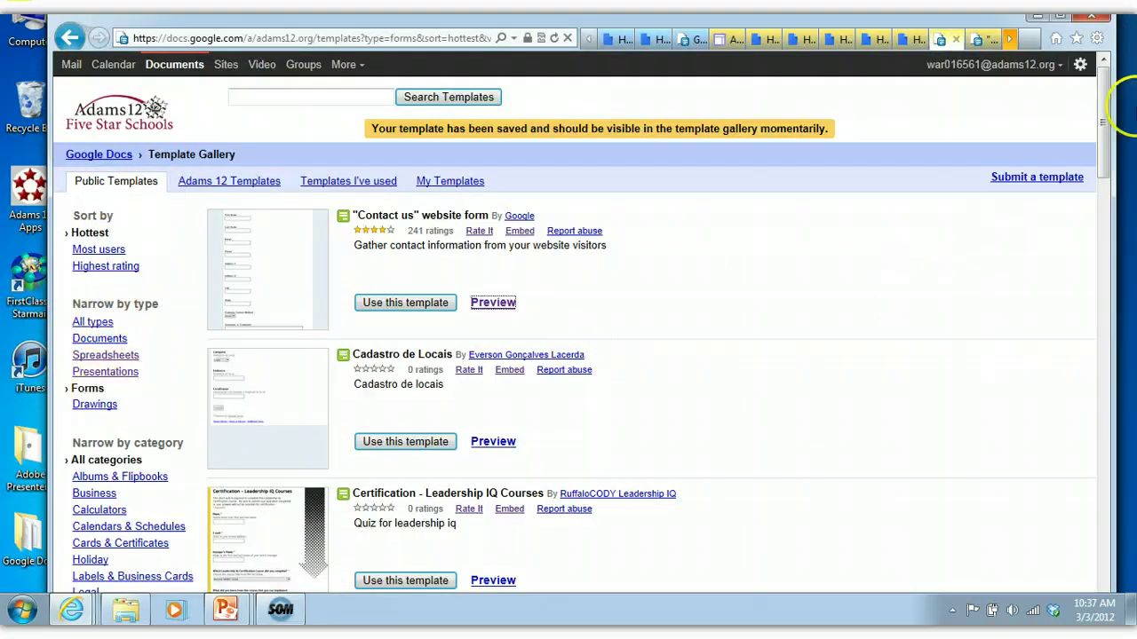
{"action": "left_click_drag", "start_coordinate": [1101, 124], "coordinate": [1106, 177]}
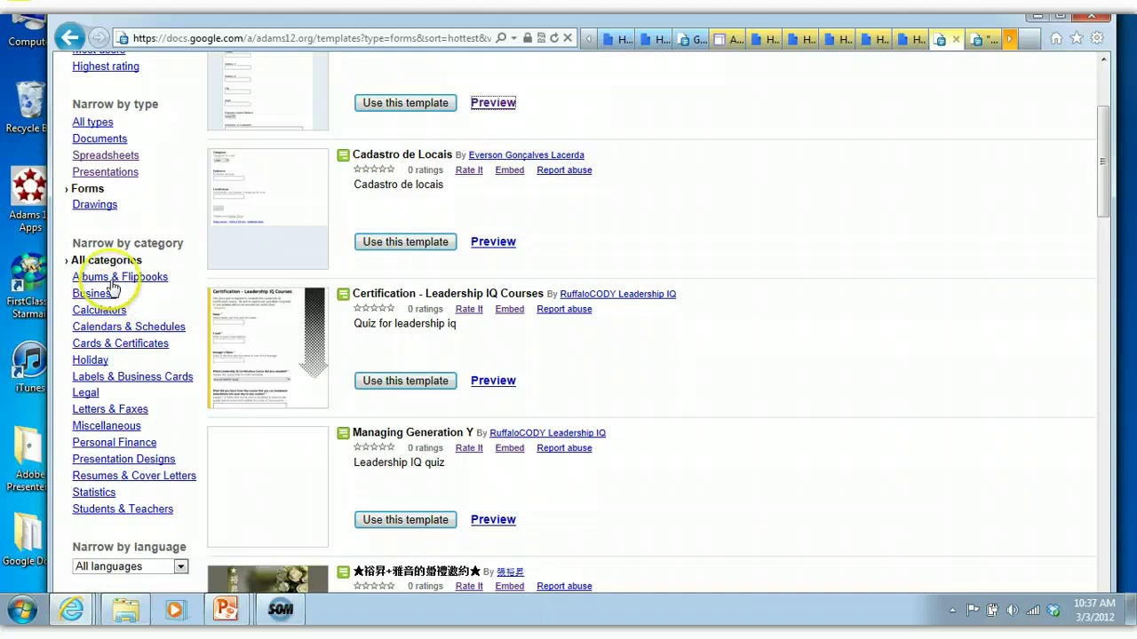
{"action": "left_click", "coordinate": [110, 513]}
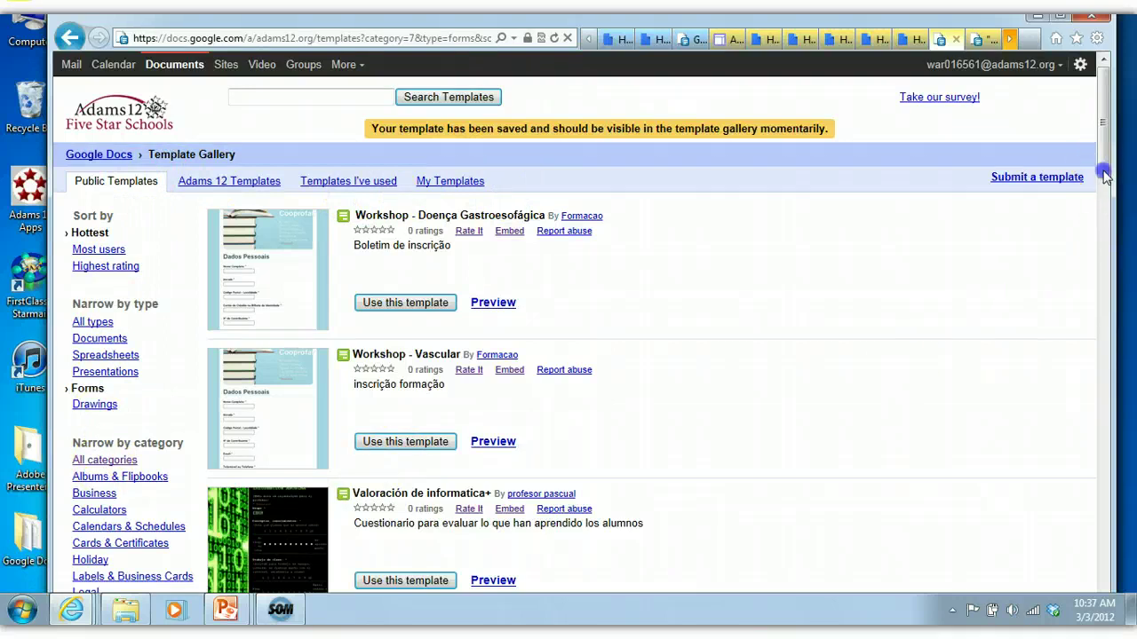
{"action": "left_click_drag", "start_coordinate": [1105, 174], "coordinate": [1106, 200]}
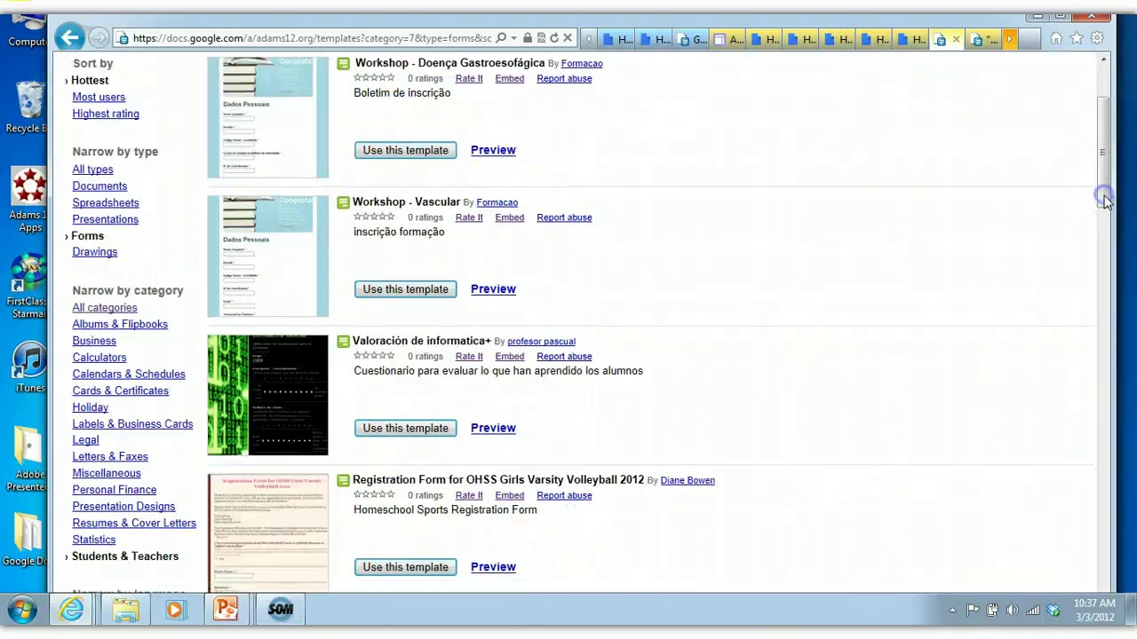
Step: Preview the "Perceptions of Motivation - Students - Set 5 Students" template in another public forms category and create a form from it
{"action": "left_click", "coordinate": [100, 527]}
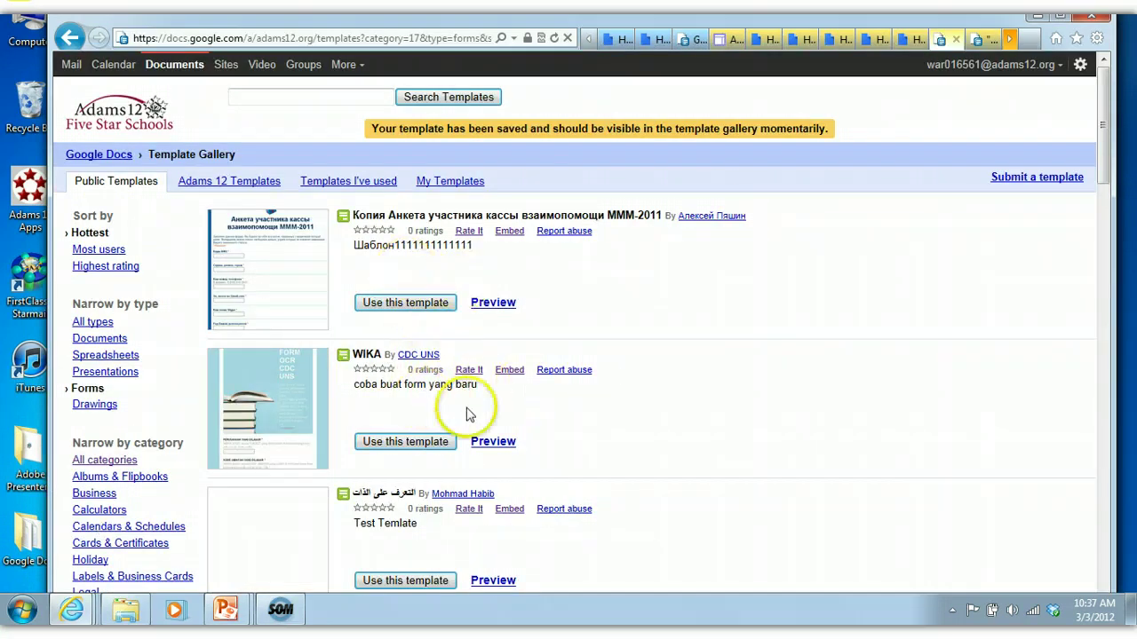
{"action": "left_click_drag", "start_coordinate": [1102, 140], "coordinate": [1103, 277]}
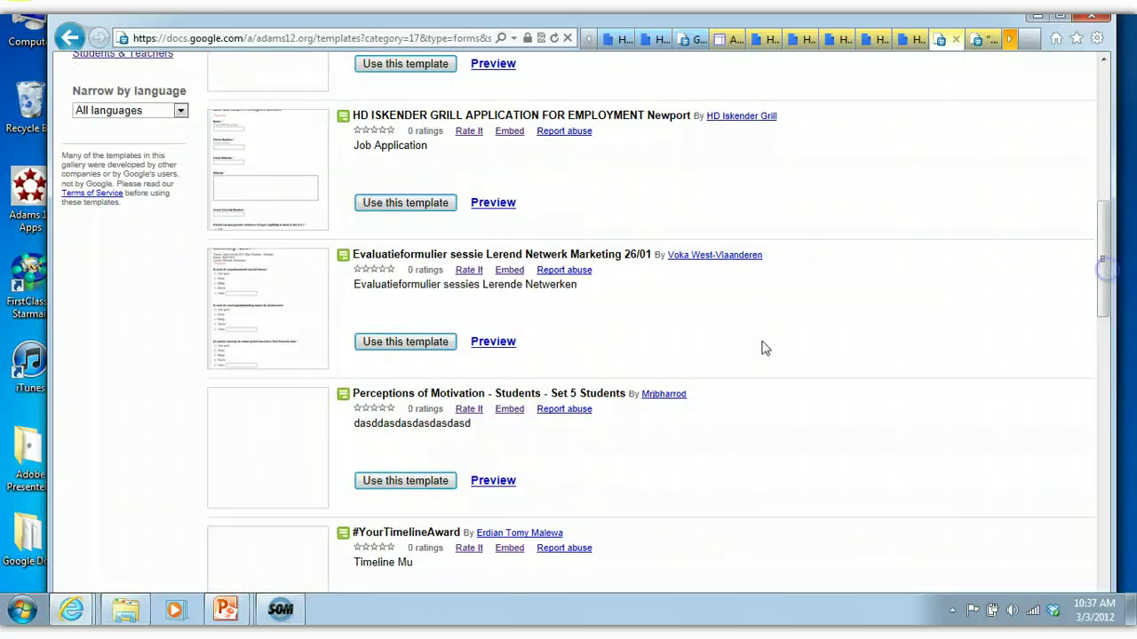
{"action": "left_click", "coordinate": [492, 480]}
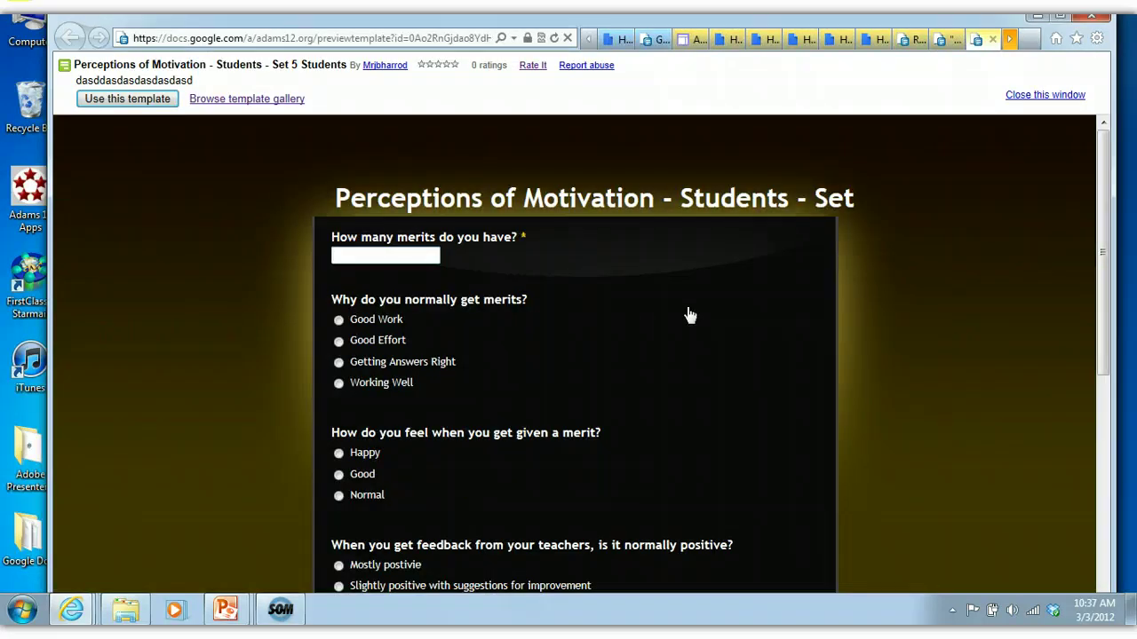
{"action": "left_click", "coordinate": [161, 100]}
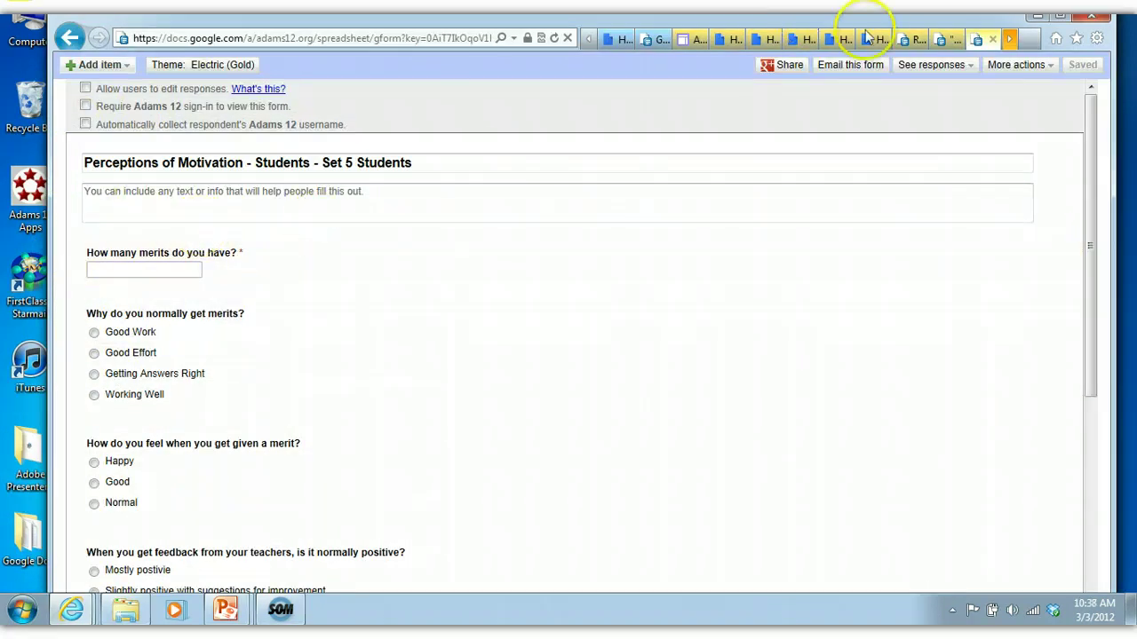
Step: Return to the template gallery, view the template submission page, and go back to the gallery to open My Templates
{"action": "left_click", "coordinate": [903, 41]}
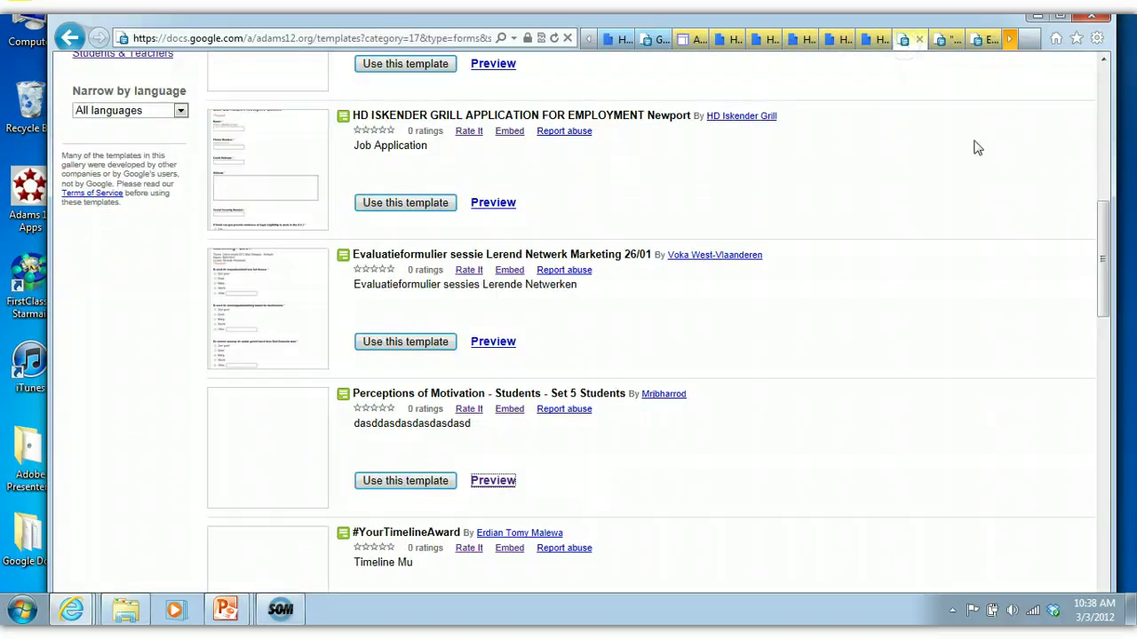
{"action": "left_click_drag", "start_coordinate": [1087, 279], "coordinate": [1098, 134]}
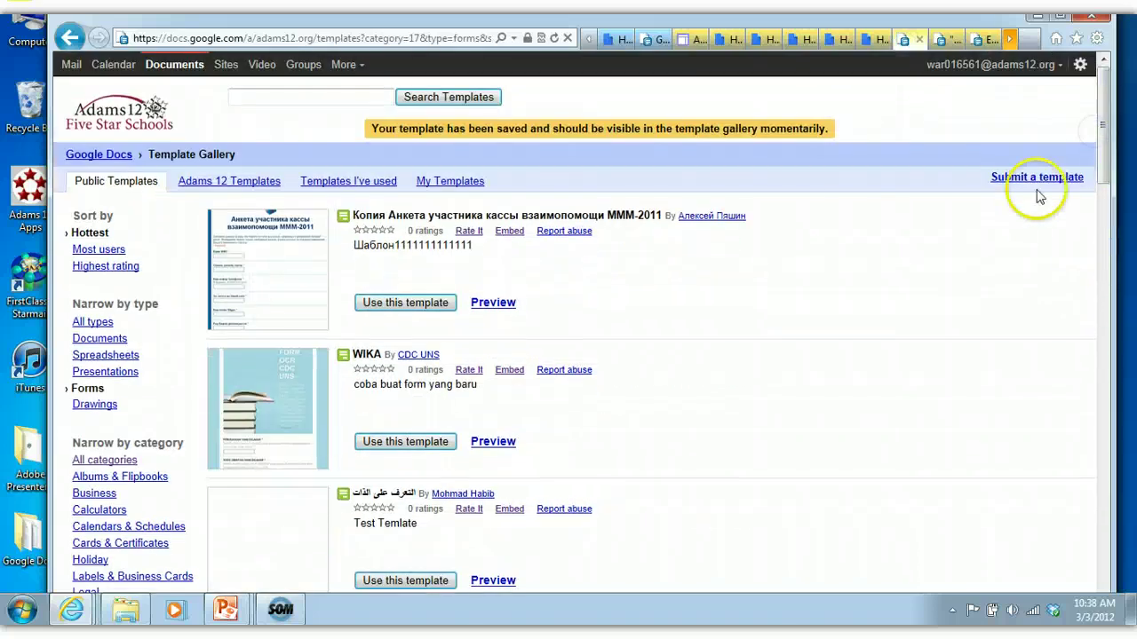
{"action": "left_click", "coordinate": [1036, 178]}
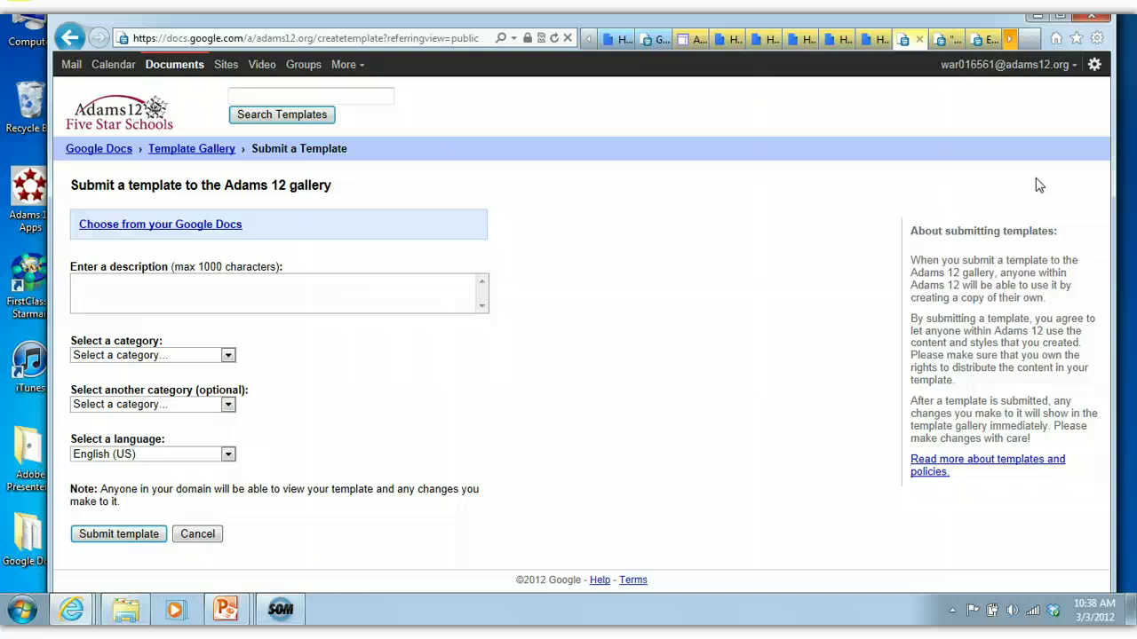
{"action": "left_click", "coordinate": [213, 153]}
{"action": "left_click", "coordinate": [447, 183]}
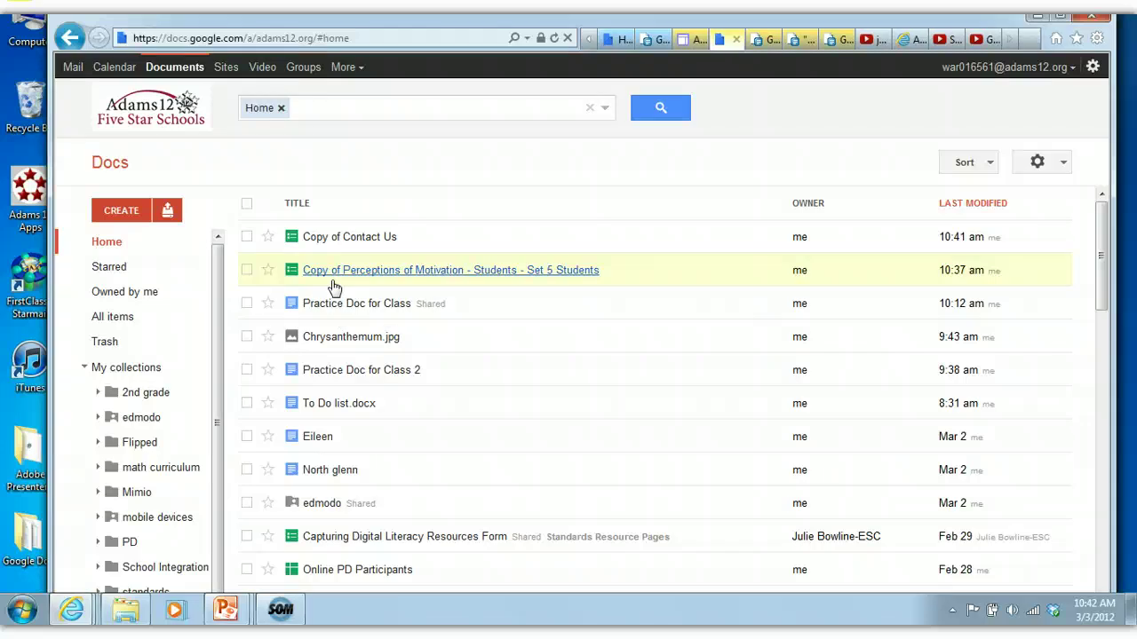
Step: Rename the "Copy of Contact Us" form in the documents list to "Contact Us"
{"action": "left_click", "coordinate": [246, 237]}
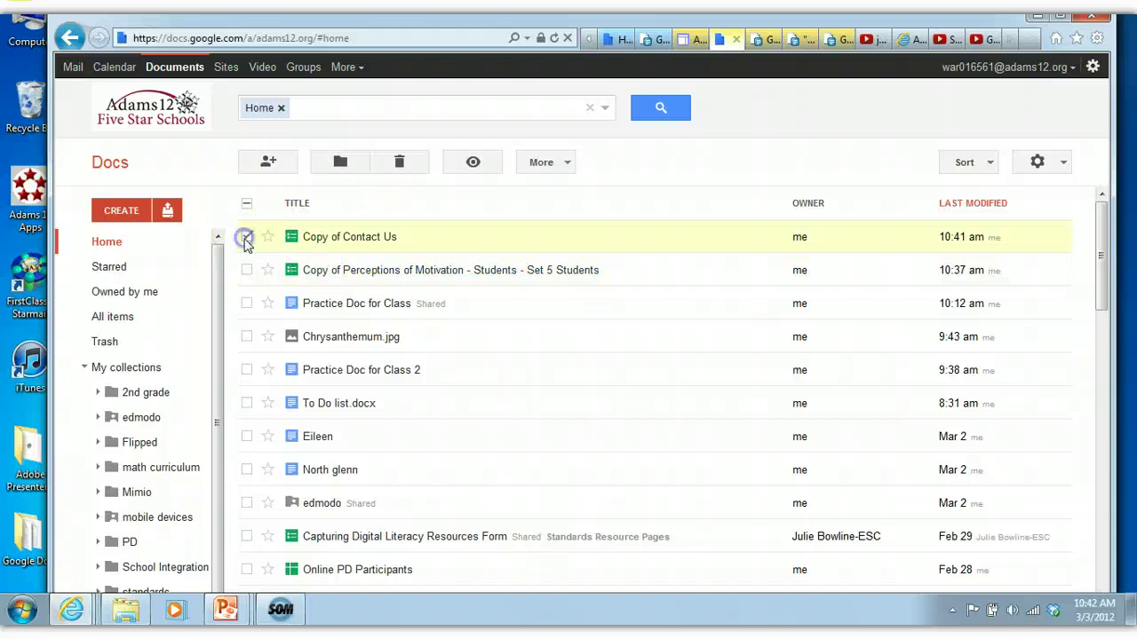
{"action": "left_click", "coordinate": [544, 166]}
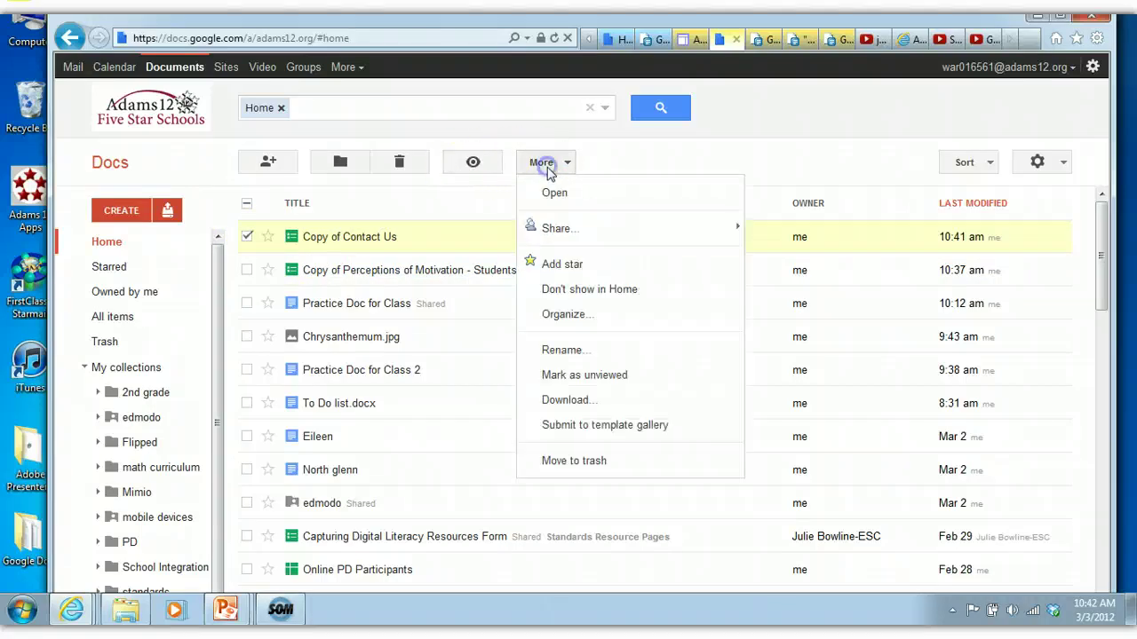
{"action": "left_click", "coordinate": [561, 353]}
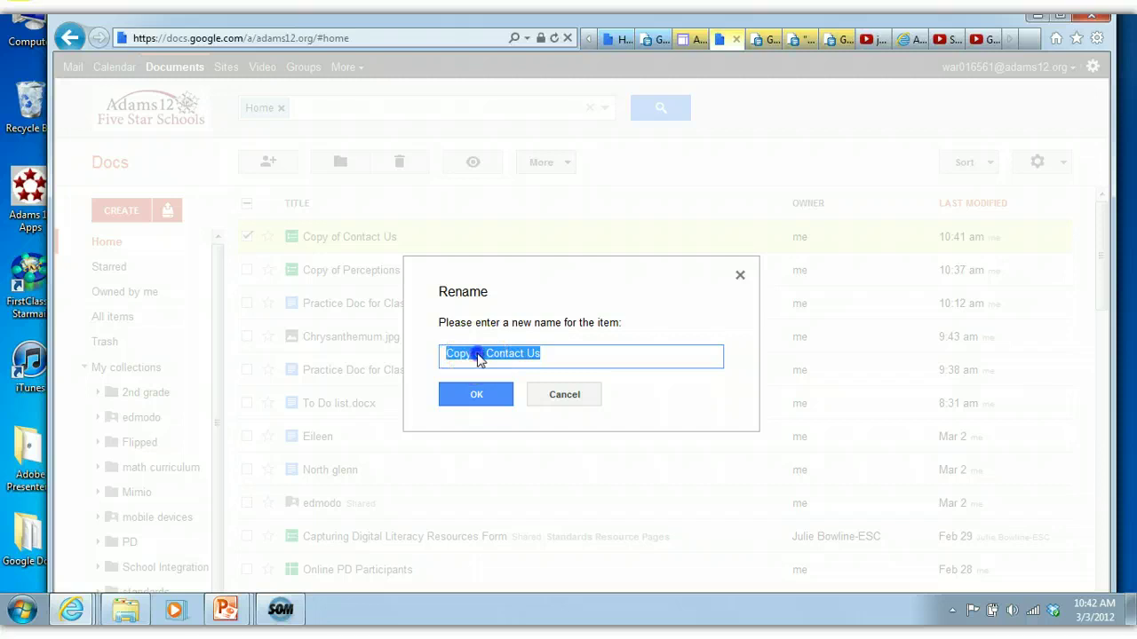
{"action": "left_click", "coordinate": [479, 354]}
{"action": "left_click_drag", "start_coordinate": [484, 354], "coordinate": [444, 351]}
{"action": "key", "text": "BackSpace"}
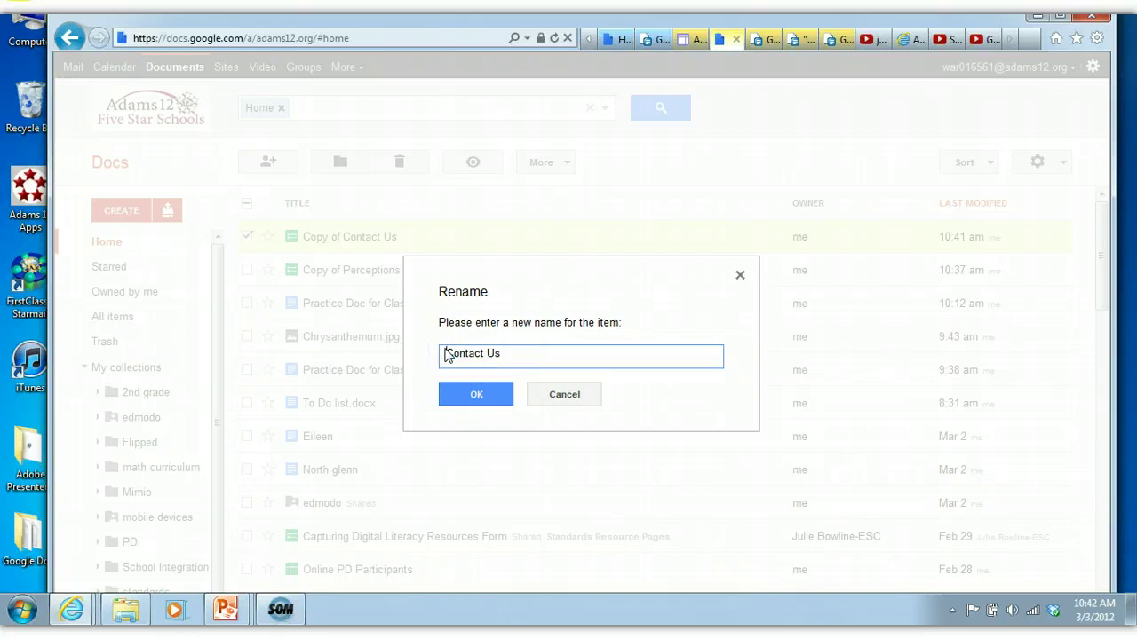
{"action": "left_click", "coordinate": [476, 394]}
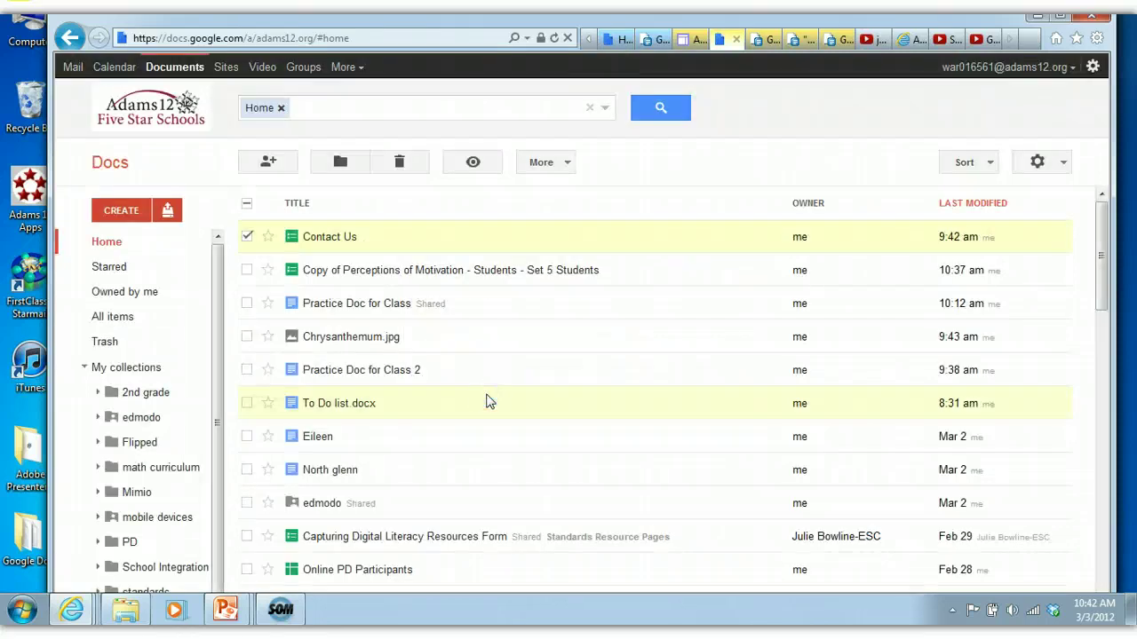
{"action": "left_click", "coordinate": [487, 399]}
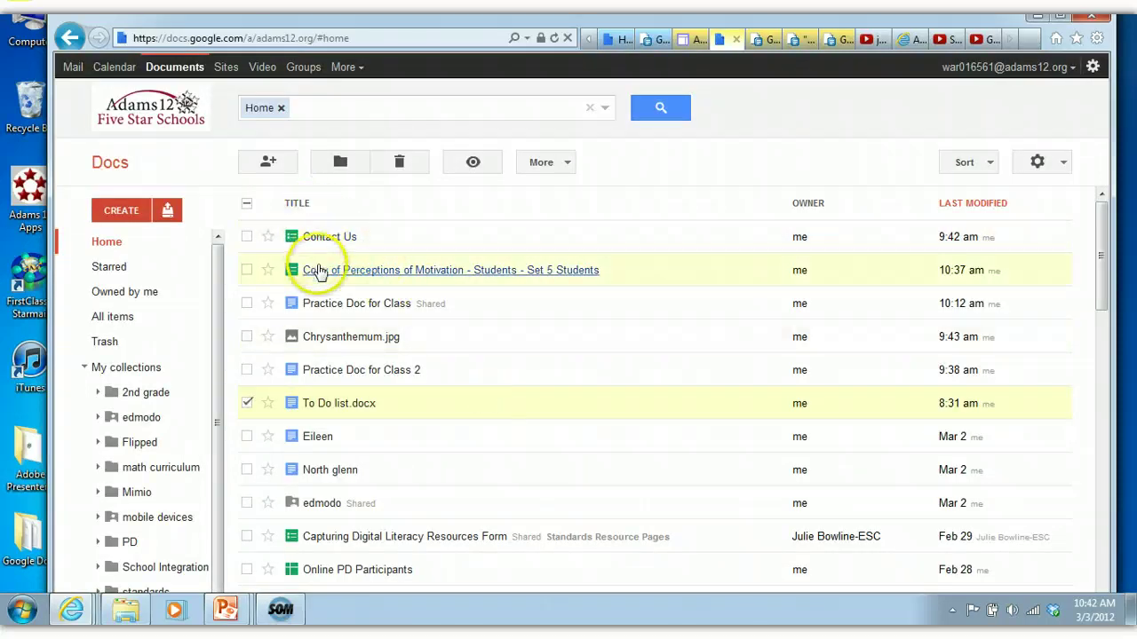